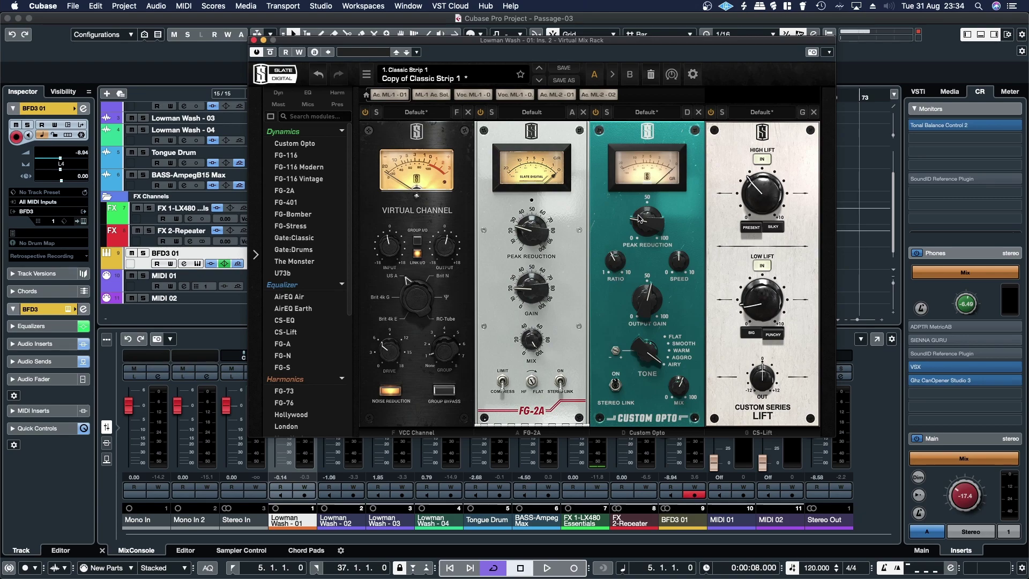
- Close the Lowman Wash - 01 rack, play back the full mix and check the VSX plug-in on the Phones inserts
{"action": "left_click", "coordinate": [255, 41]}
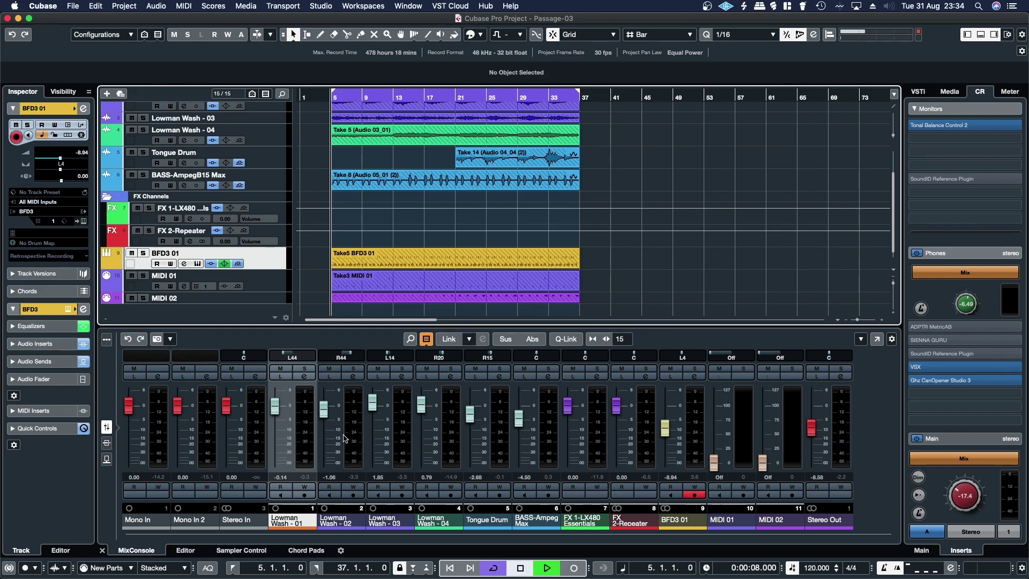
{"action": "key", "text": "space"}
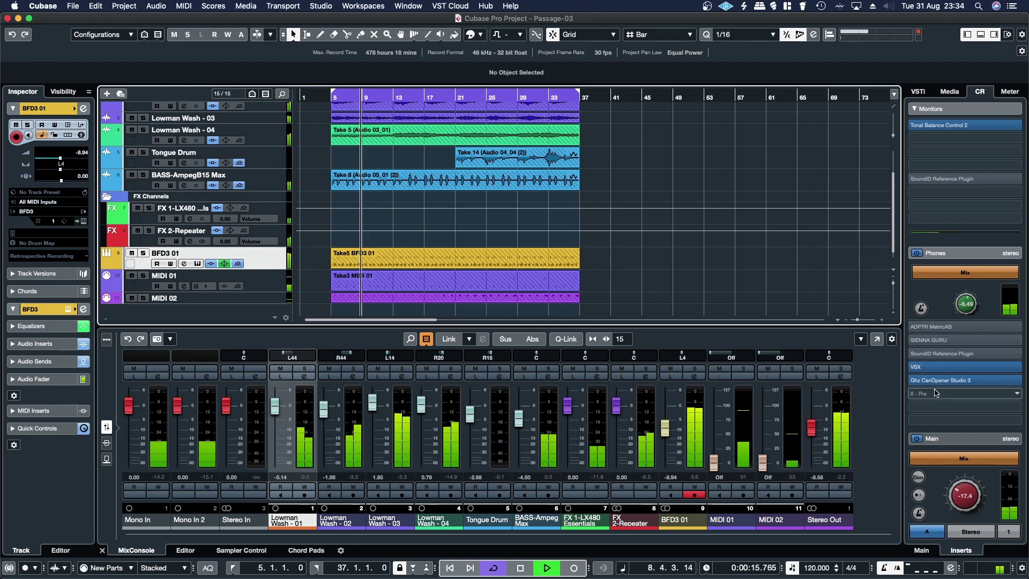
{"action": "left_click", "coordinate": [967, 375]}
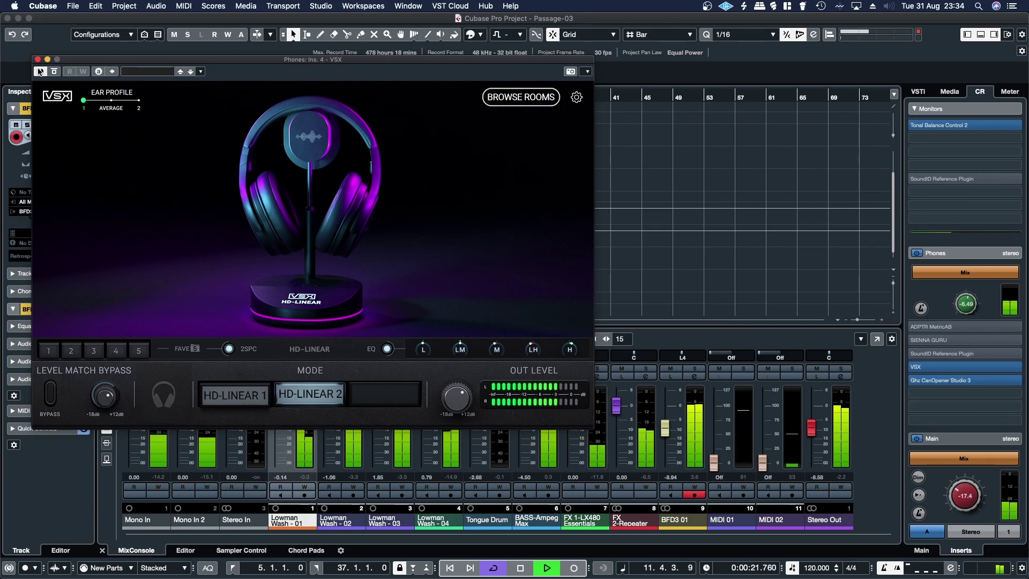
{"action": "left_click", "coordinate": [38, 59]}
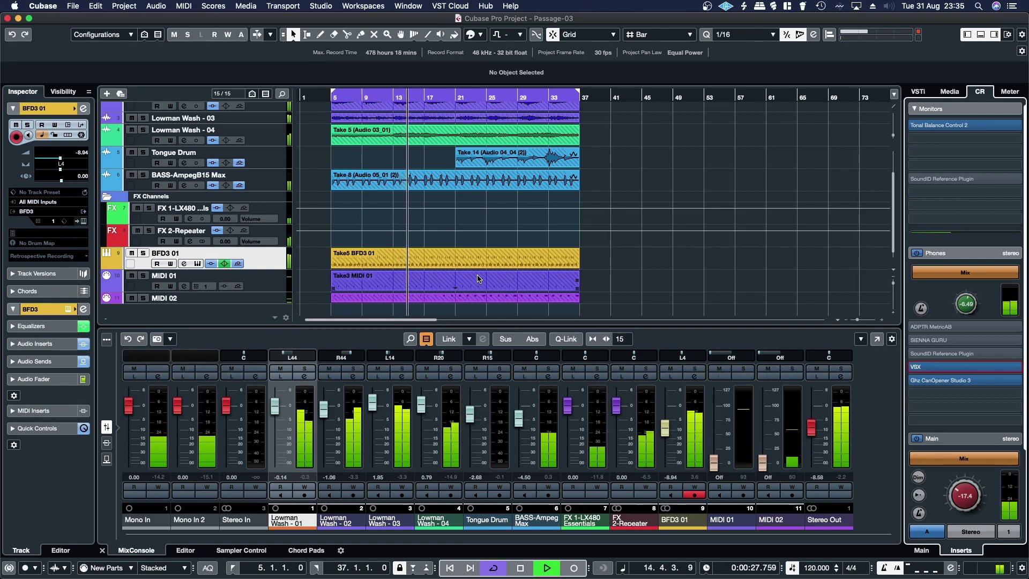
{"action": "scroll", "coordinate": [288, 412], "scroll_direction": "up", "scroll_amount": 3}
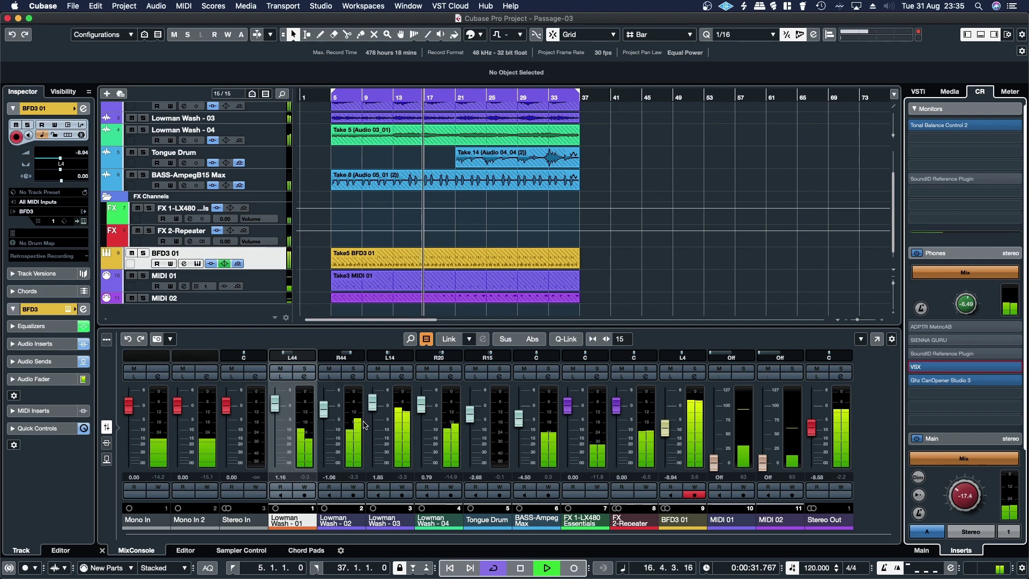
{"action": "scroll", "coordinate": [284, 411], "scroll_direction": "down", "scroll_amount": 3}
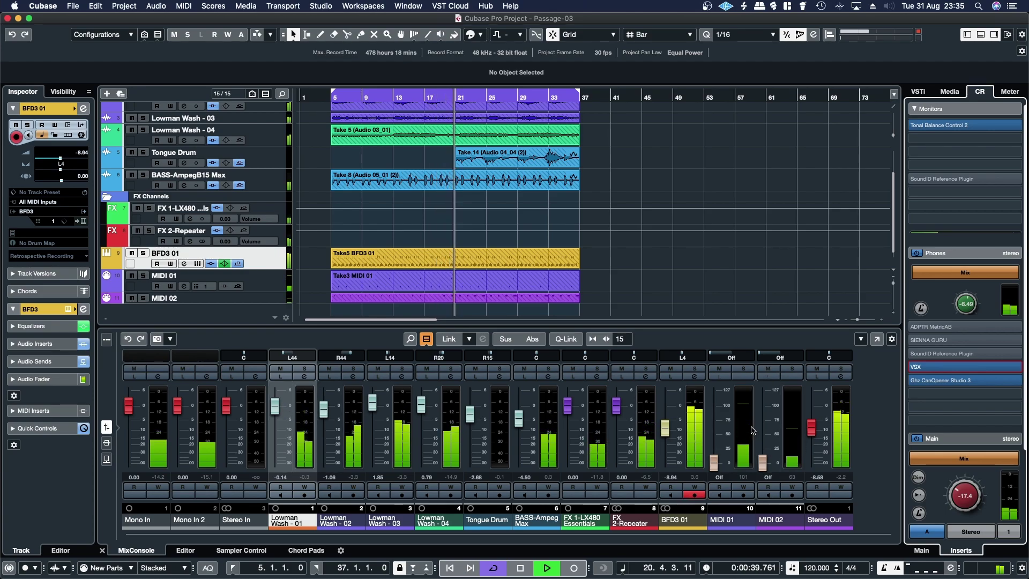
- Solo the BFD3 01 drum channel and bring up its Virtual Mix Rack insert in clear view
{"action": "left_click", "coordinate": [696, 374]}
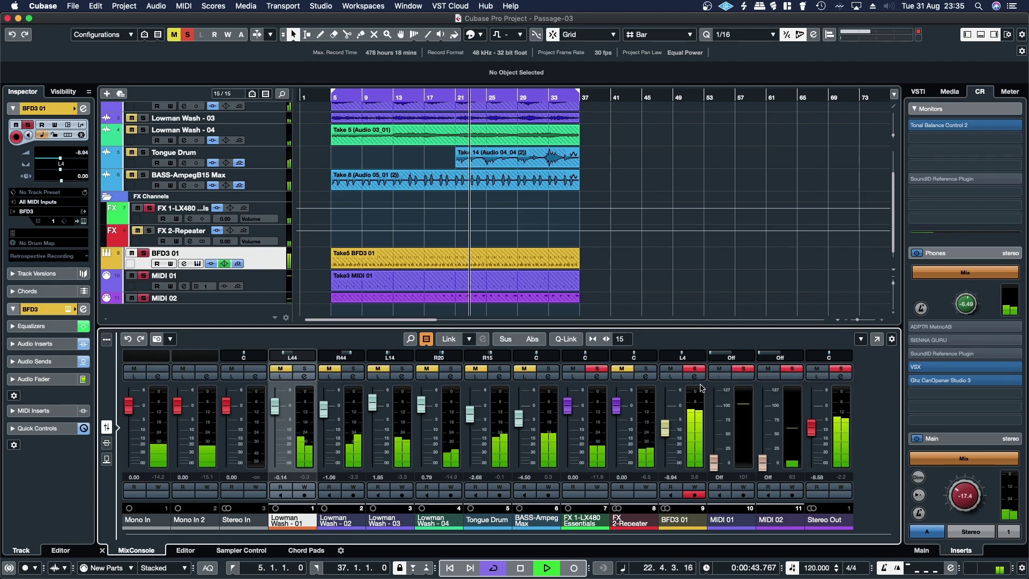
{"action": "left_click", "coordinate": [695, 376]}
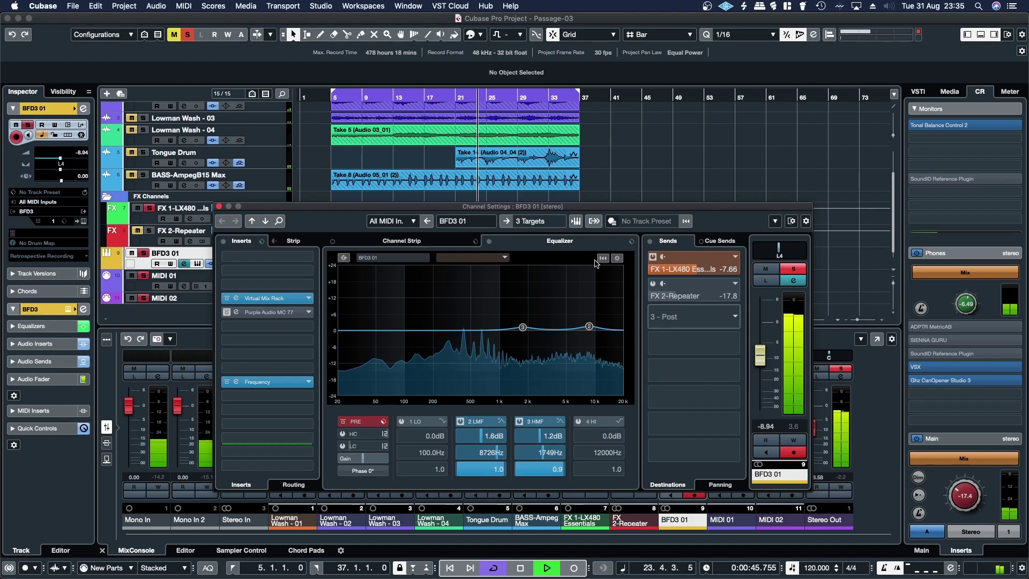
{"action": "left_click", "coordinate": [300, 299]}
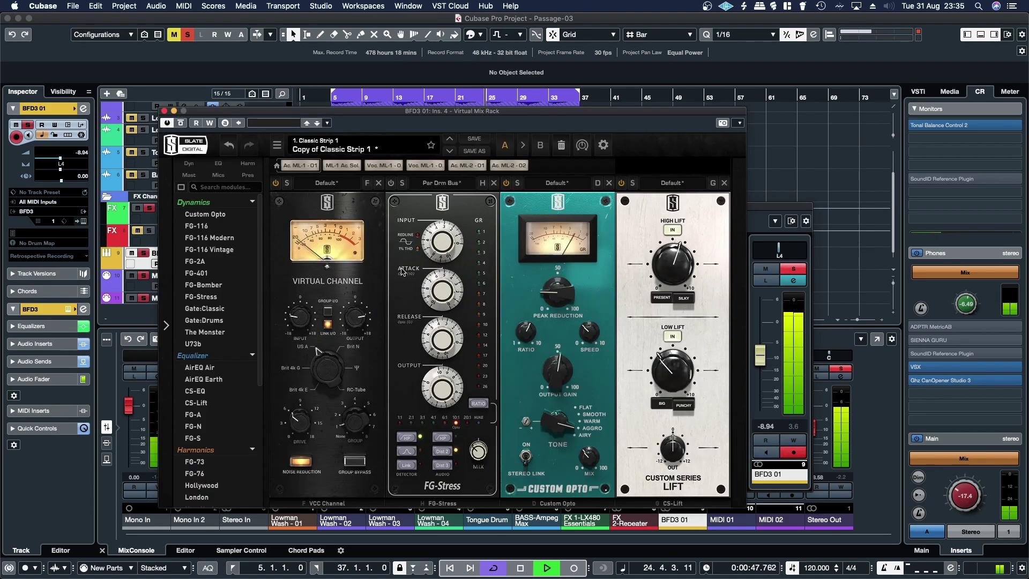
{"action": "left_click_drag", "start_coordinate": [420, 113], "coordinate": [410, 86]}
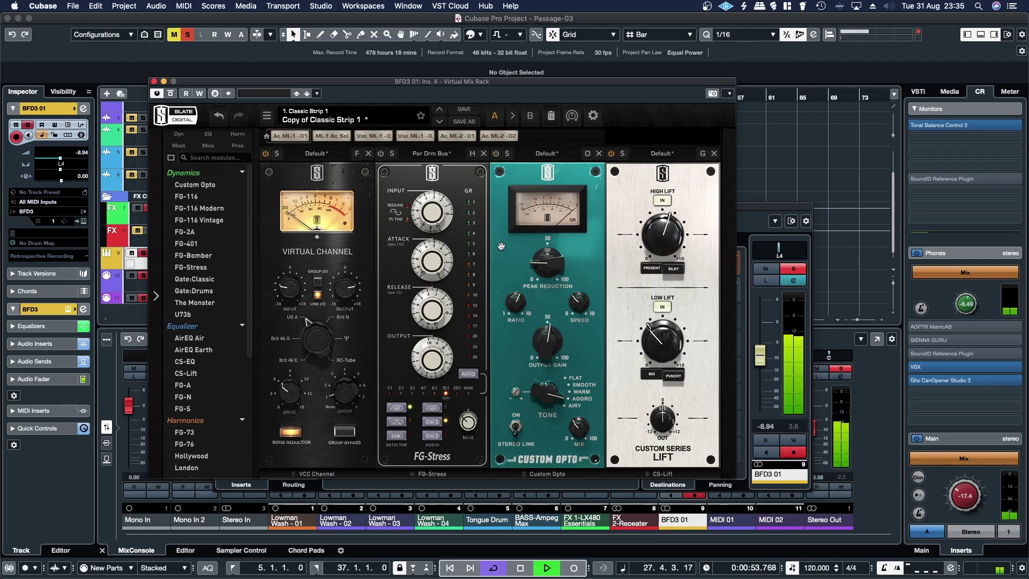
- Audition the drum channel's Custom Opto, comparing the Airy, Warm, Smooth and Flat tones before returning to Aggro
{"action": "left_click", "coordinate": [496, 154]}
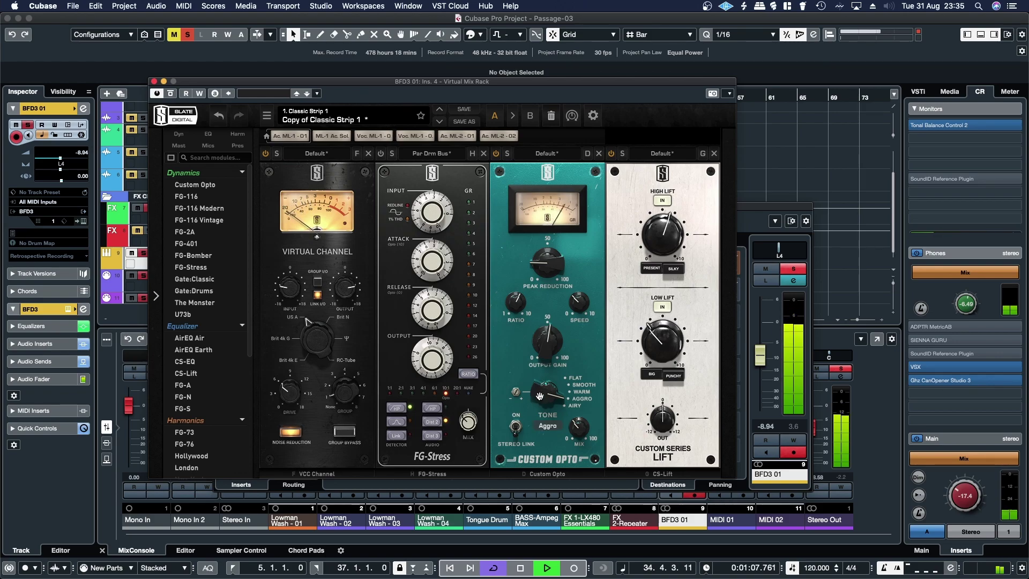
{"action": "left_click_drag", "start_coordinate": [540, 394], "coordinate": [544, 366]}
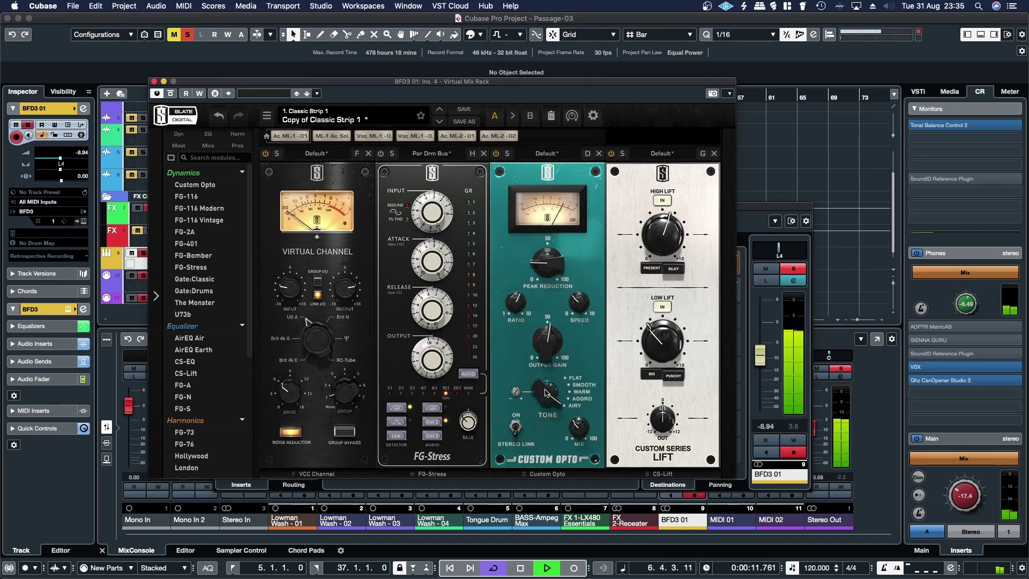
{"action": "left_click", "coordinate": [568, 392]}
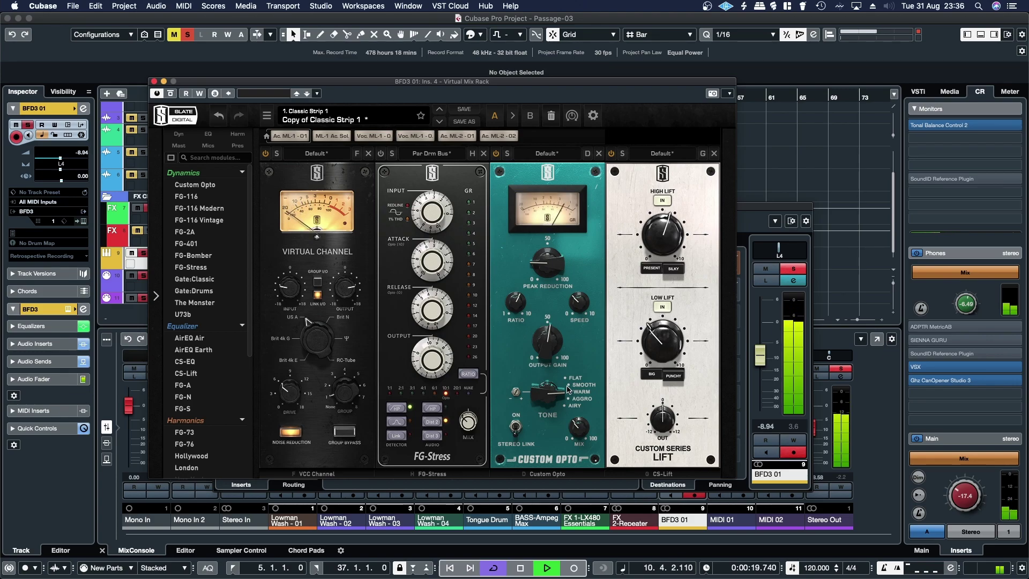
{"action": "left_click", "coordinate": [566, 386]}
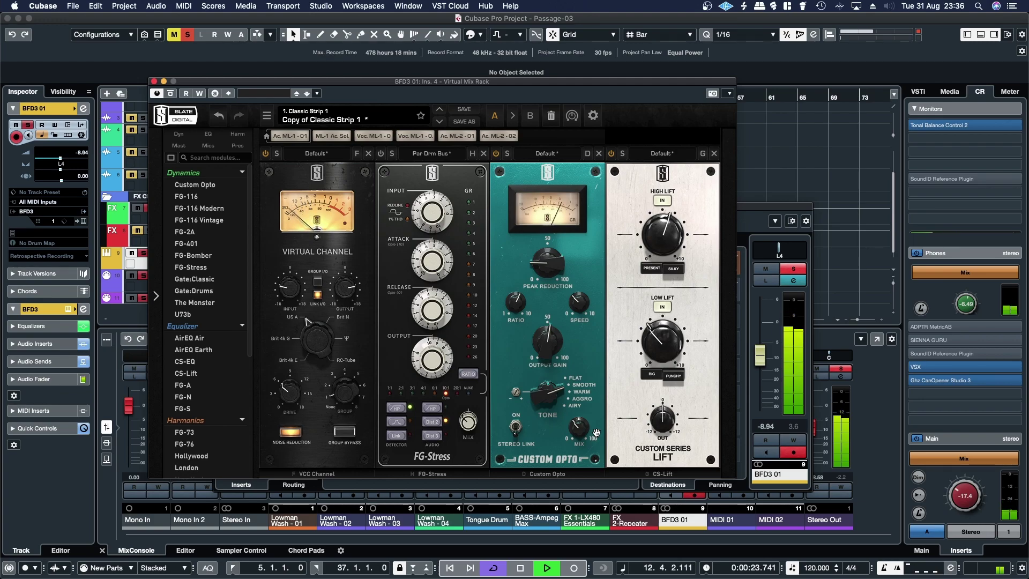
{"action": "left_click", "coordinate": [570, 380]}
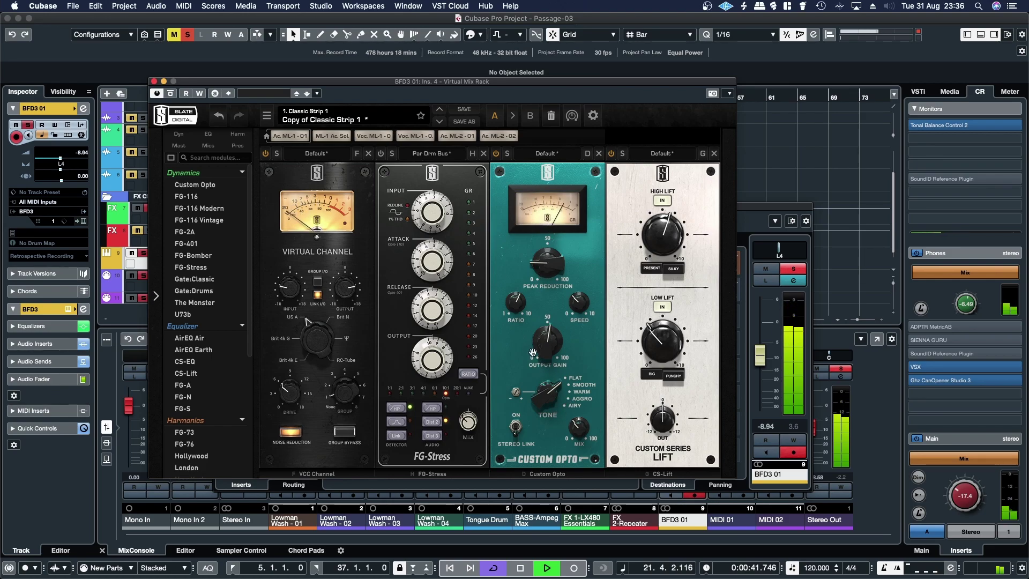
{"action": "left_click", "coordinate": [567, 400]}
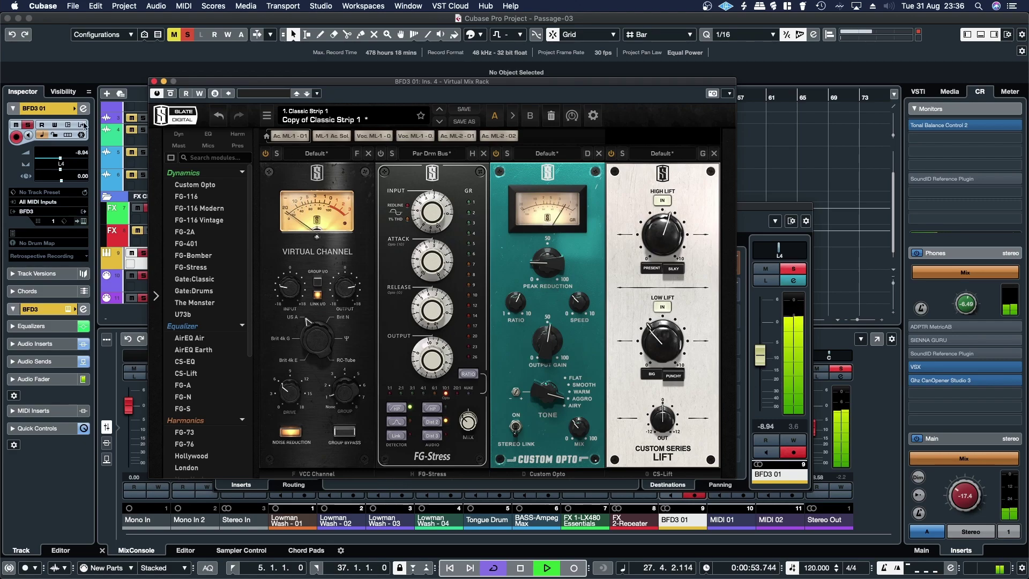
- Close the drum channel's rack, clear its solo and close its channel settings
{"action": "left_click", "coordinate": [154, 81]}
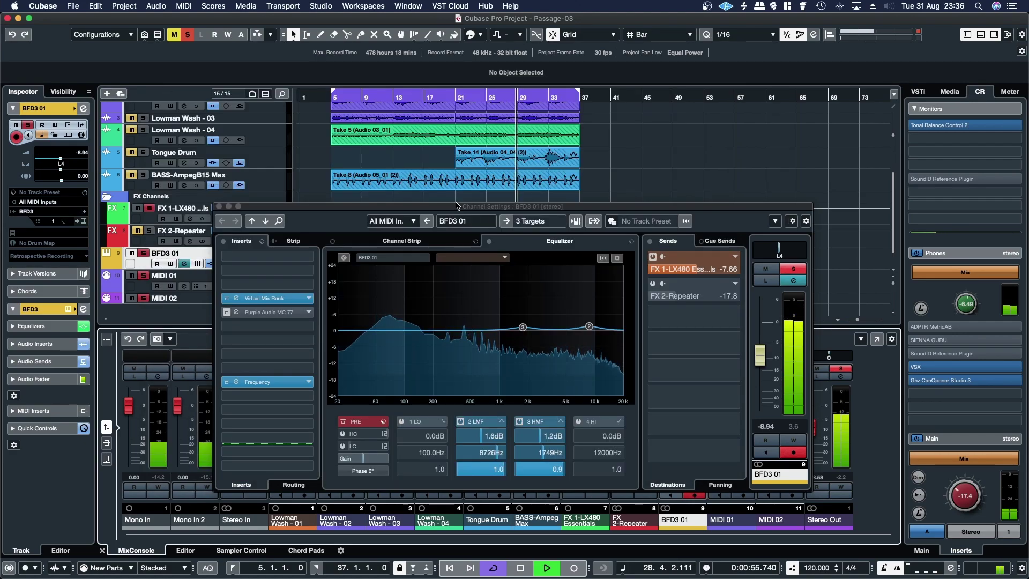
{"action": "left_click", "coordinate": [786, 270]}
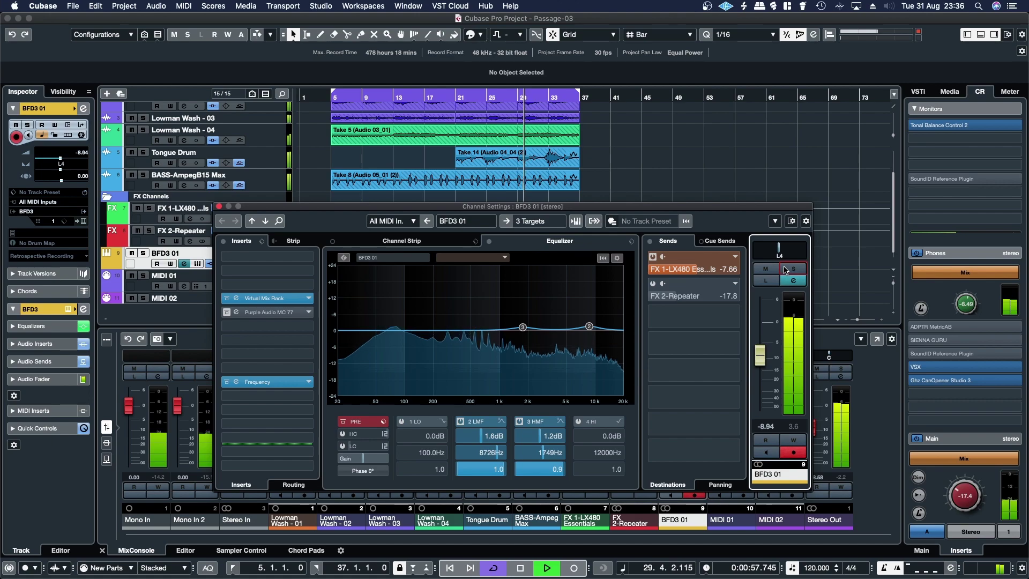
{"action": "left_click", "coordinate": [219, 207]}
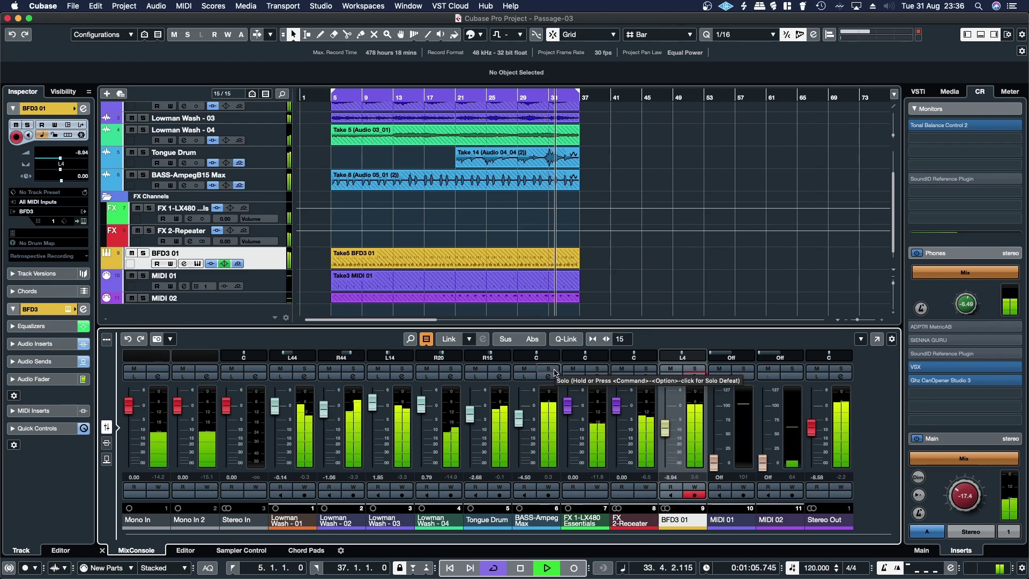
- Solo the BASS-AmpegB15 Max channel together with BFD3 01 and open the bass channel's Virtual Mix Rack
{"action": "left_click_drag", "start_coordinate": [548, 369], "coordinate": [743, 369]}
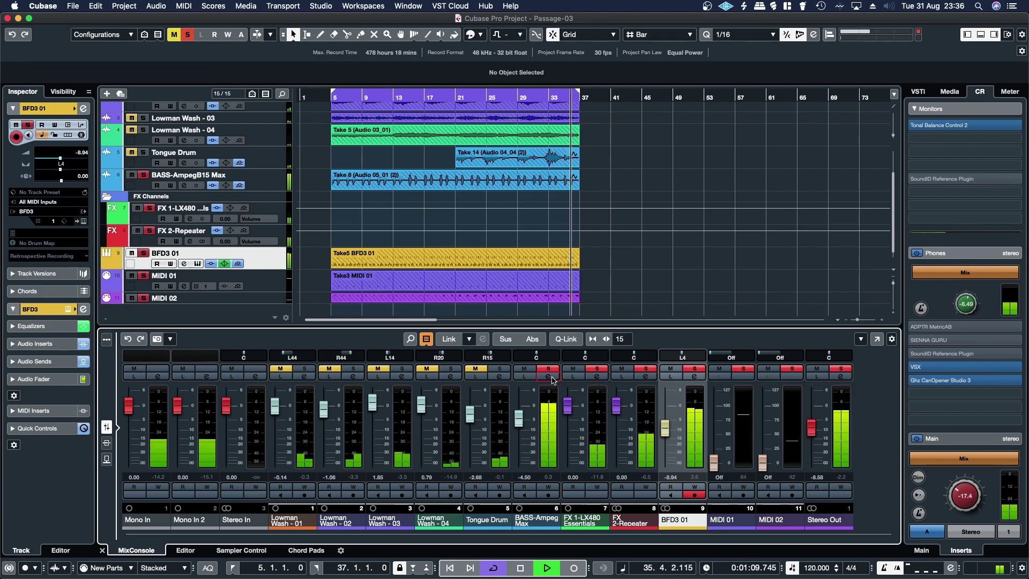
{"action": "left_click", "coordinate": [548, 376]}
{"action": "left_click", "coordinate": [276, 284]}
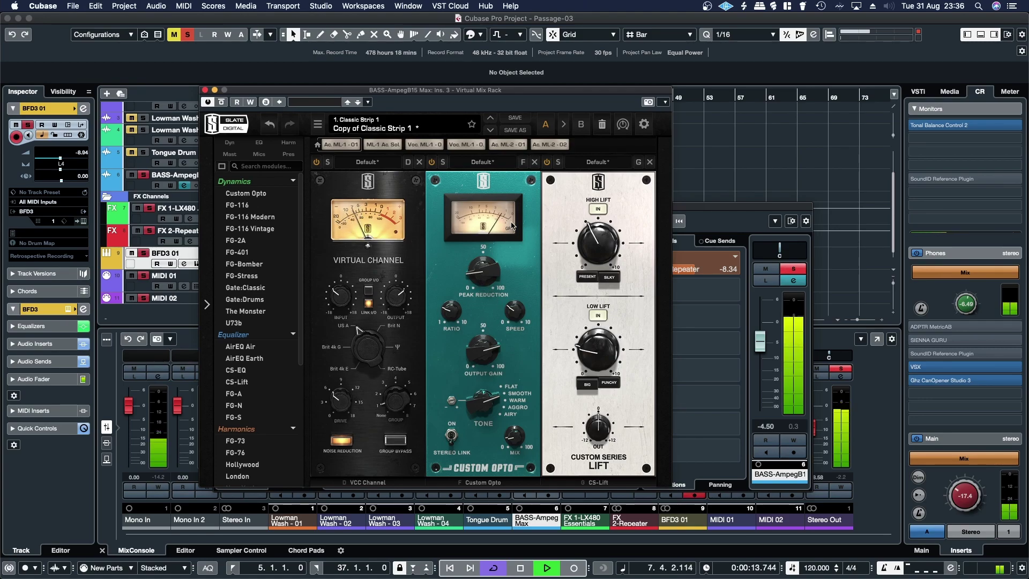
- Raise the peak reduction of the Custom Opto on the bass channel and fine-tune its mix amount
{"action": "mouse_move", "coordinate": [482, 275]}
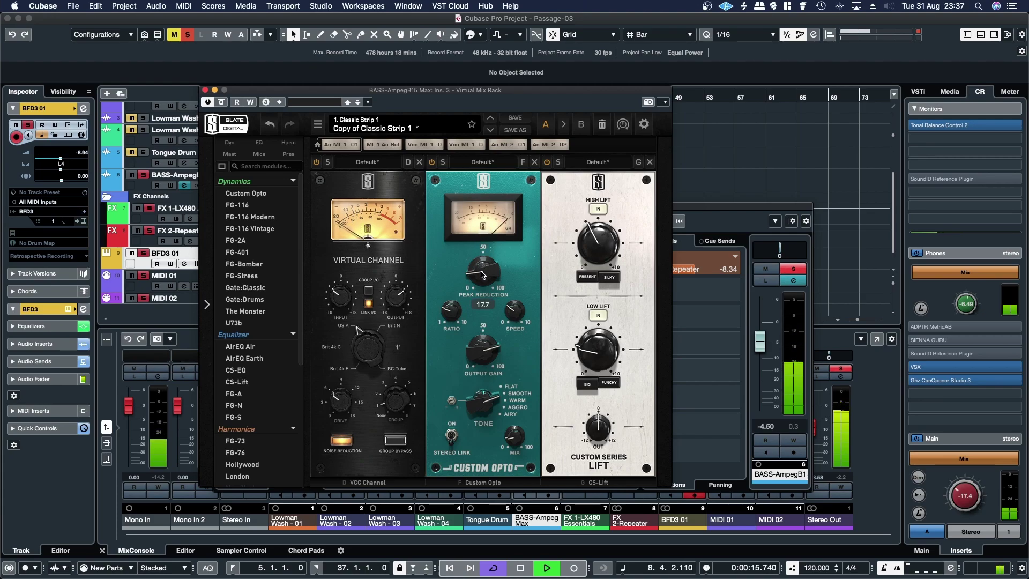
{"action": "left_click_drag", "start_coordinate": [482, 275], "coordinate": [482, 262]}
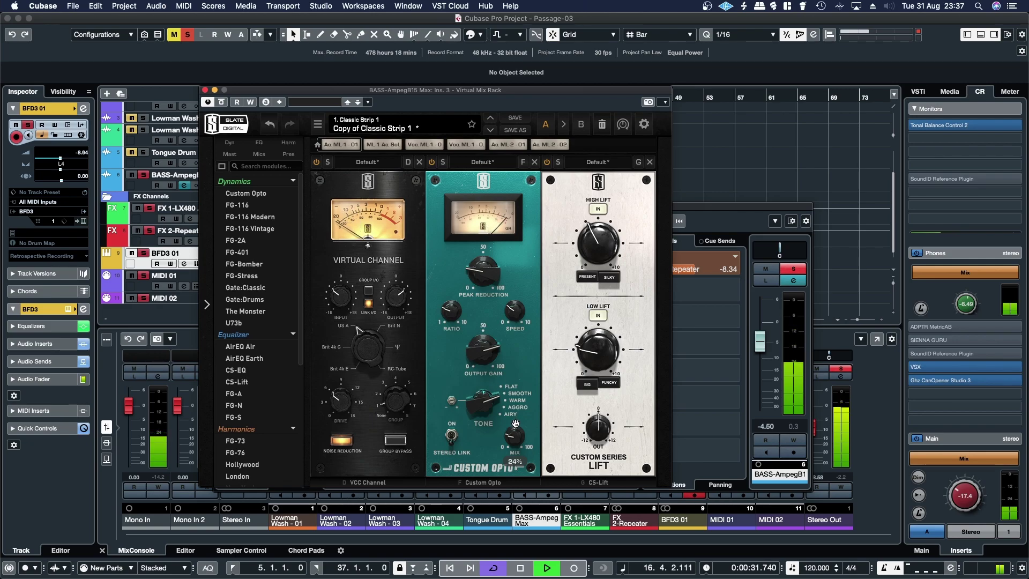
{"action": "mouse_move", "coordinate": [479, 278]}
{"action": "left_click_drag", "start_coordinate": [515, 442], "coordinate": [516, 449]}
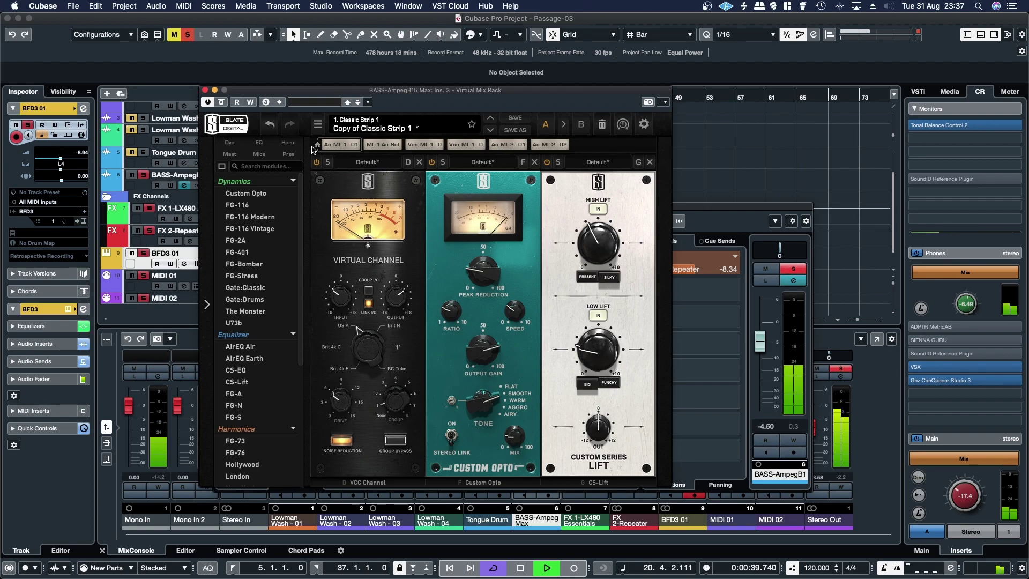
- Close the bass channel's rack and settings, and clear the solos so the full mix plays
{"action": "left_click", "coordinate": [205, 90]}
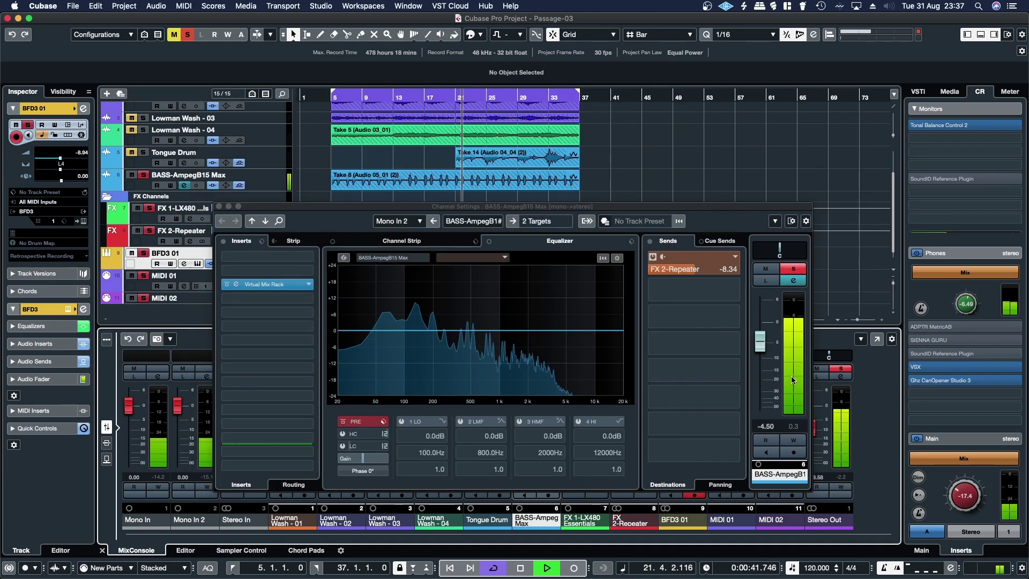
{"action": "left_click", "coordinate": [793, 268]}
{"action": "left_click", "coordinate": [765, 269]}
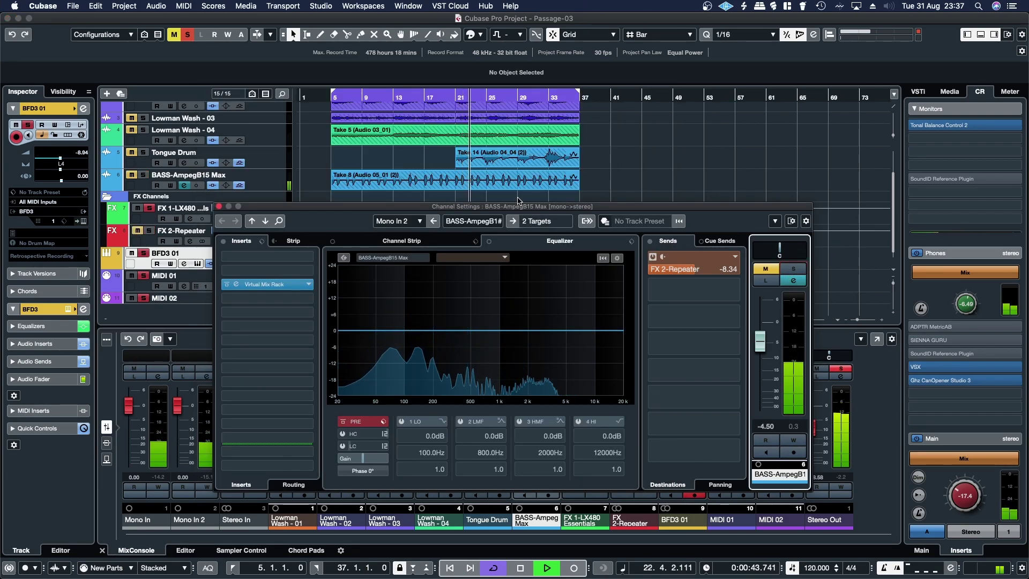
{"action": "left_click", "coordinate": [219, 206]}
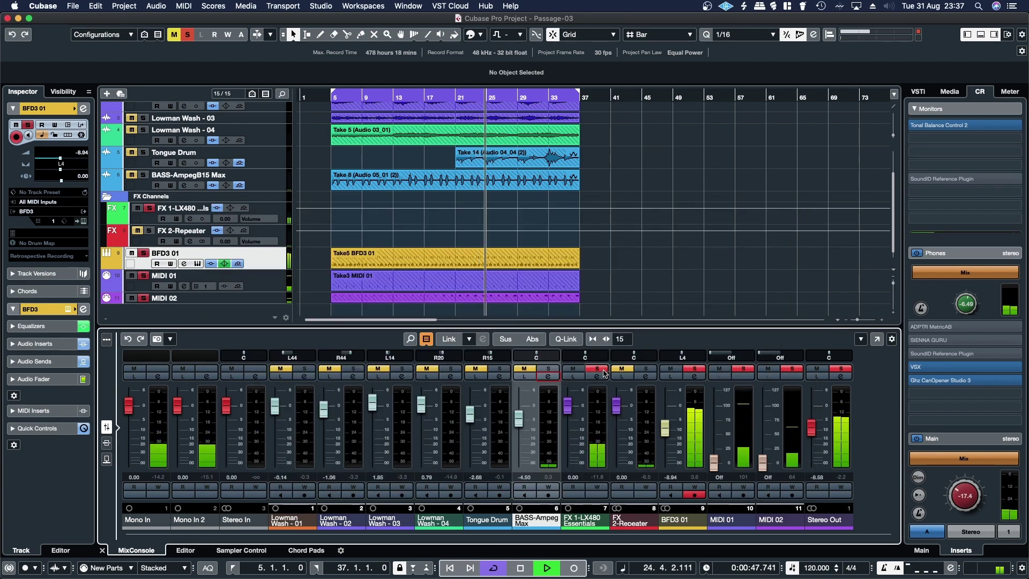
{"action": "left_click", "coordinate": [599, 369]}
{"action": "left_click", "coordinate": [693, 370]}
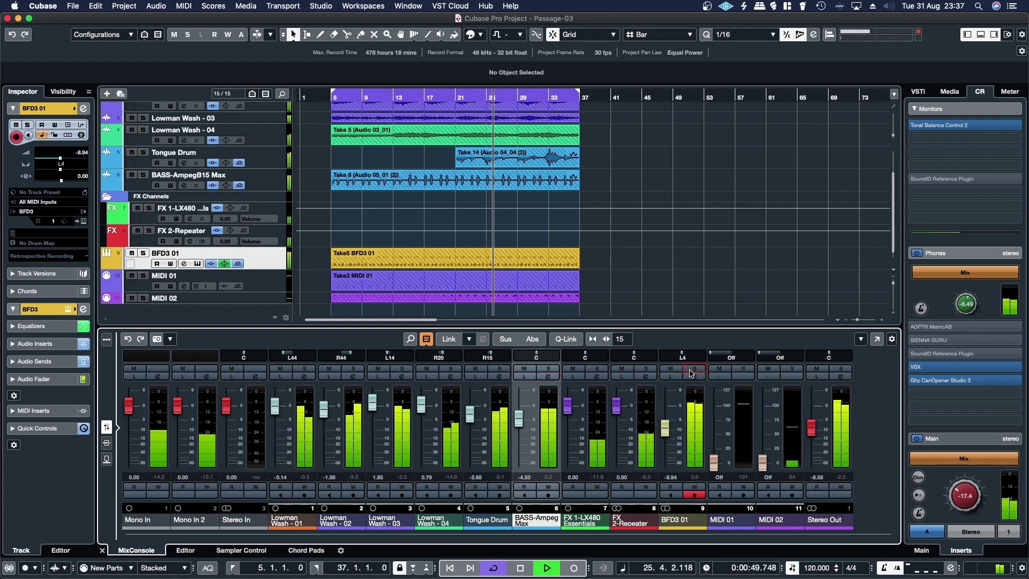
- Solo the Lowman Wash - 01 channel and open its Virtual Mix Rack insert
{"action": "left_click", "coordinate": [304, 368]}
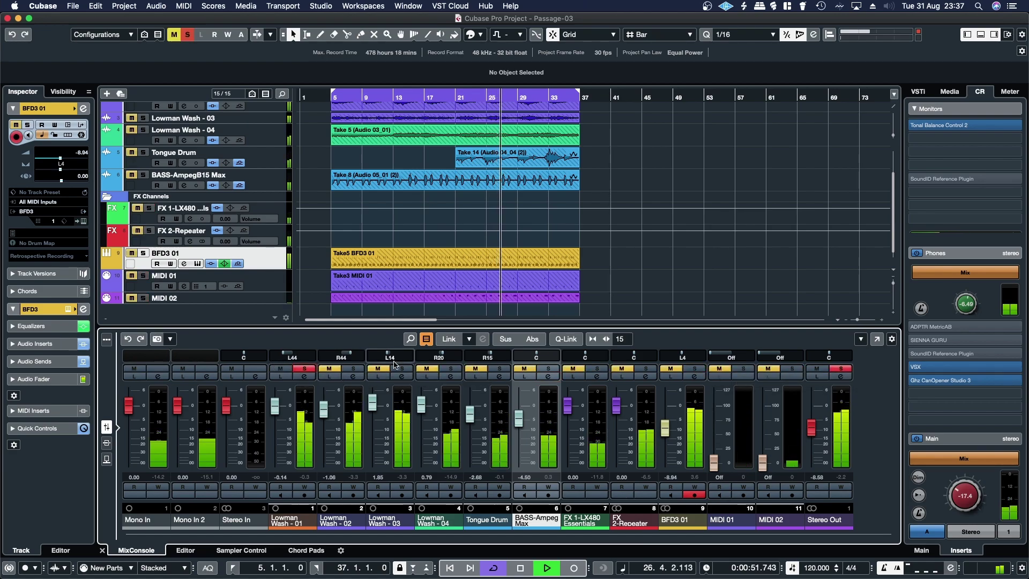
{"action": "left_click", "coordinate": [304, 377]}
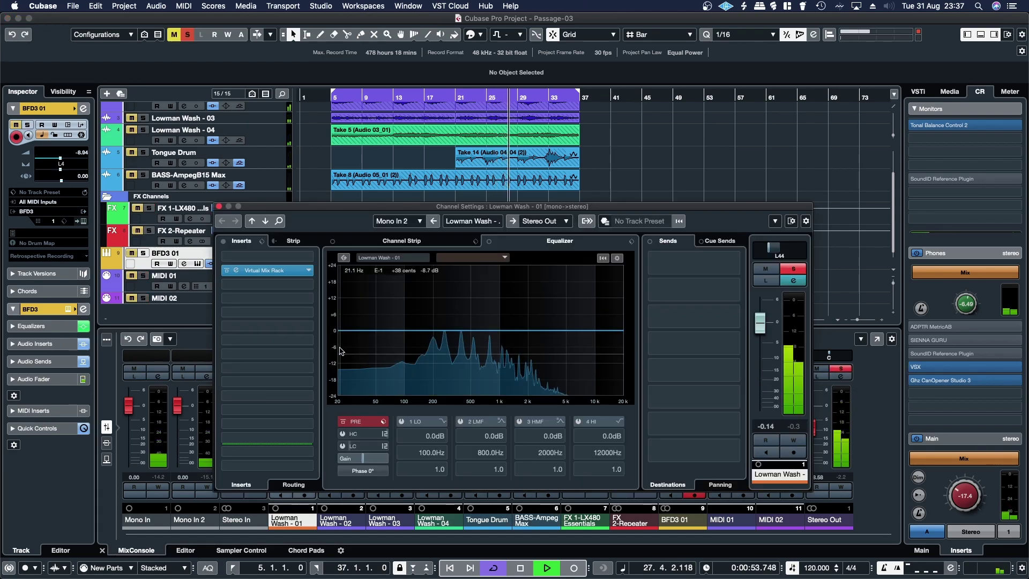
{"action": "left_click", "coordinate": [266, 270]}
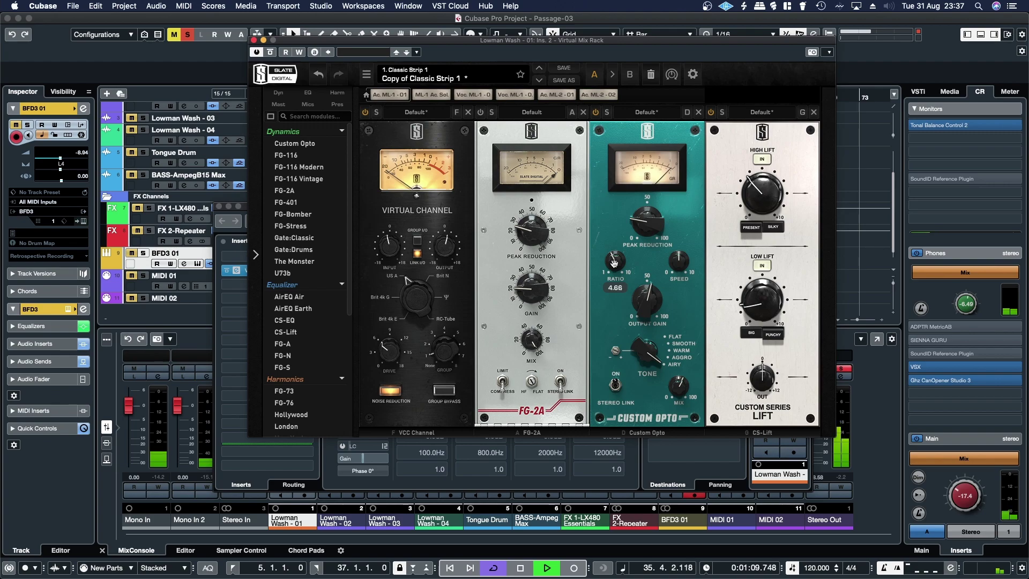
- Set the Custom Opto's peak reduction to 27.4 on Lowman Wash - 01 and lower its mix amount
{"action": "mouse_move", "coordinate": [637, 234]}
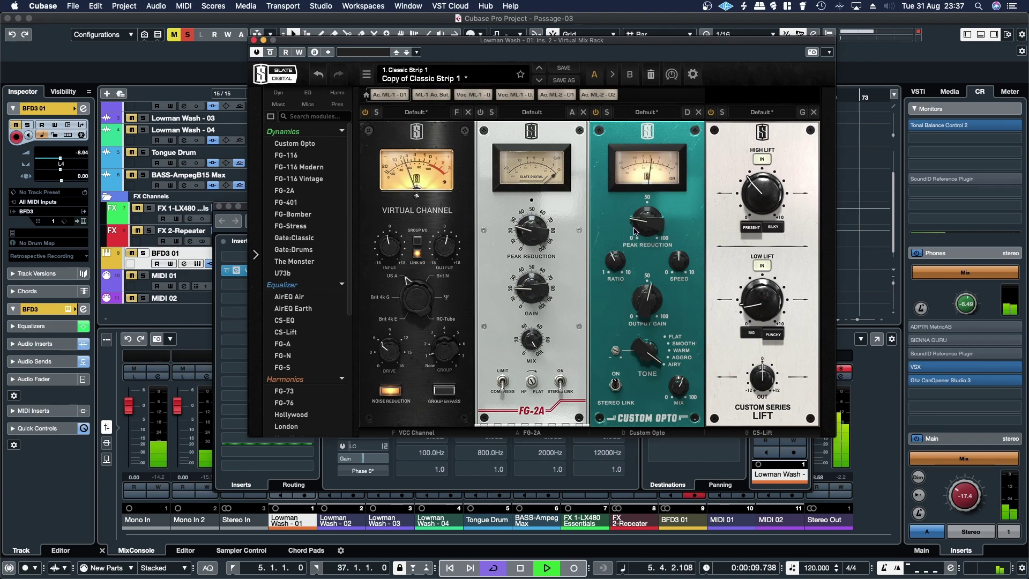
{"action": "scroll", "coordinate": [638, 231], "scroll_direction": "up", "scroll_amount": 1}
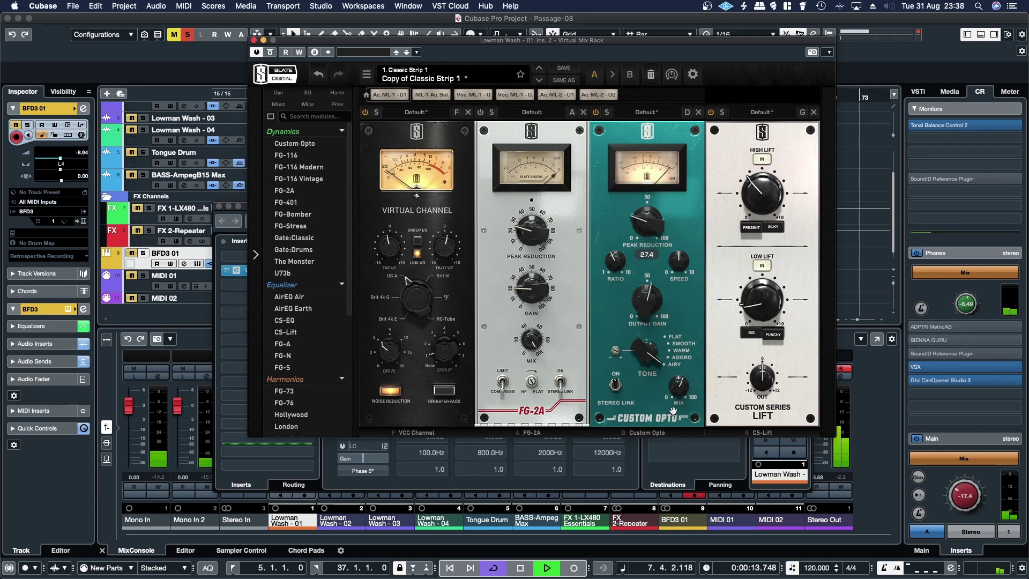
{"action": "left_click_drag", "start_coordinate": [678, 393], "coordinate": [678, 397]}
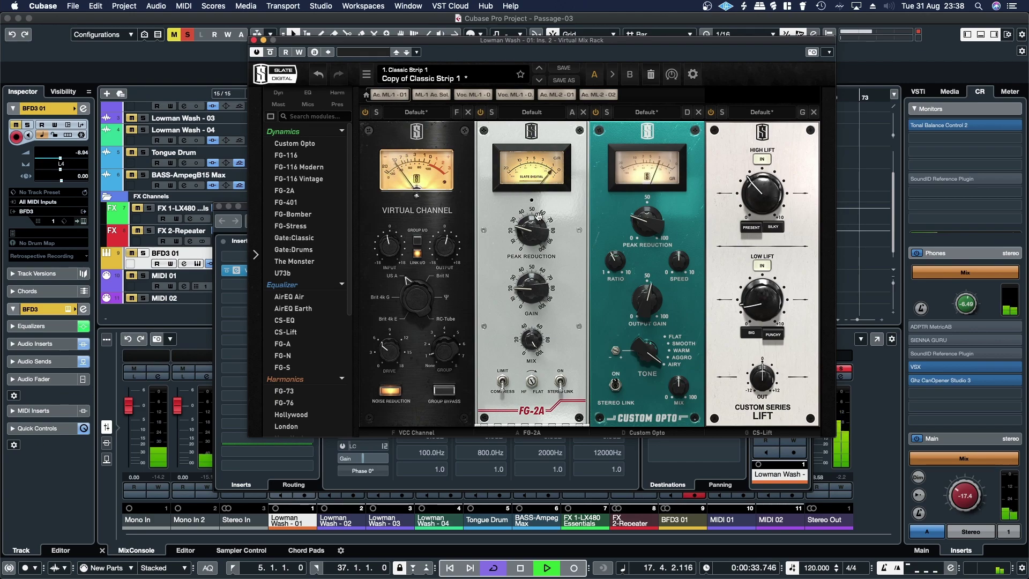
- Fine-tune the peak reduction of the FG-2A compressor in the Lowman Wash - 01 rack
{"action": "mouse_move", "coordinate": [532, 229]}
{"action": "left_click_drag", "start_coordinate": [532, 231], "coordinate": [532, 233]}
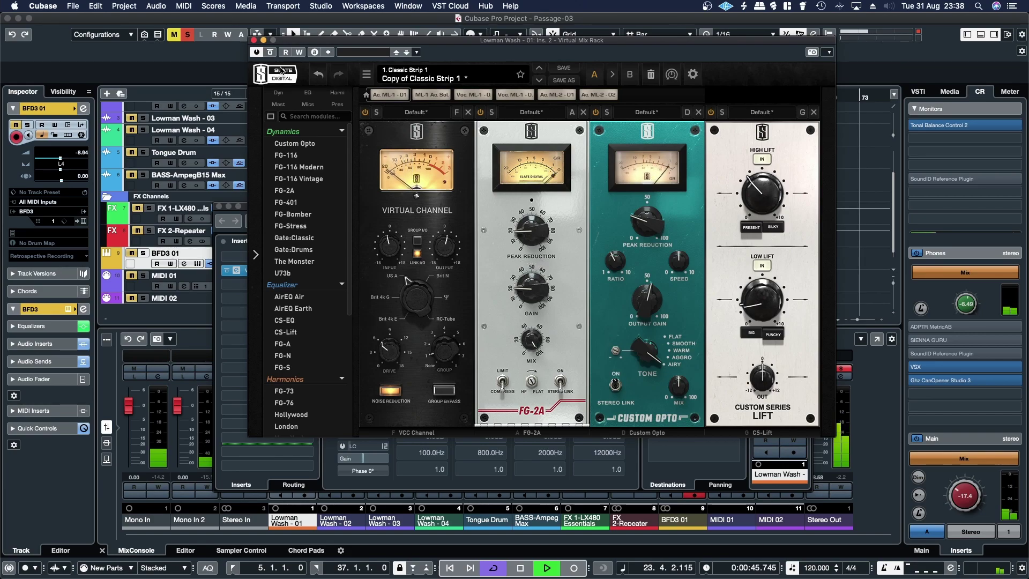
- Close the Lowman Wash - 01 rack and channel settings, and open the Virtual Mix Rack insert on Lowman Wash - 02
{"action": "left_click", "coordinate": [254, 41]}
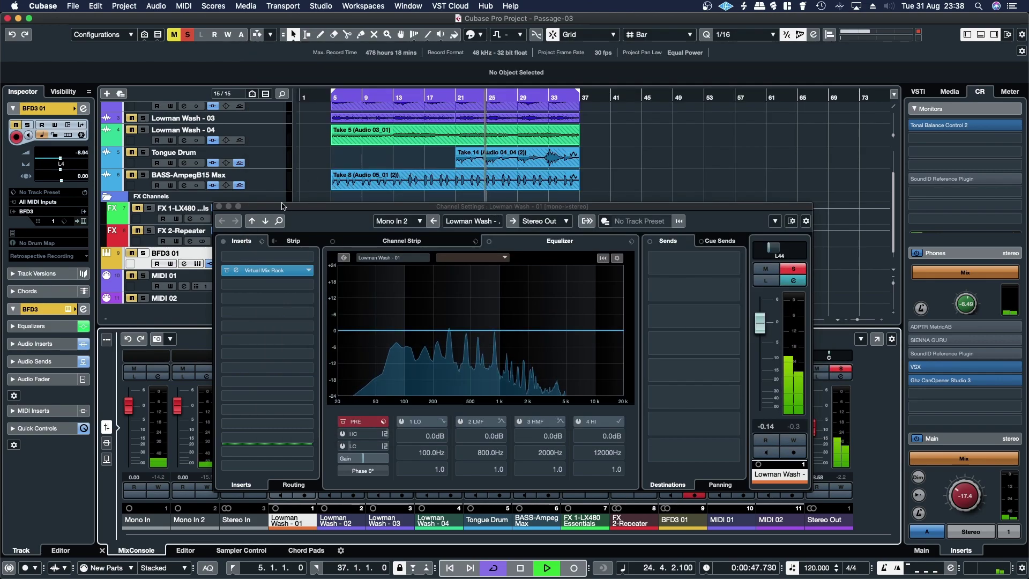
{"action": "left_click", "coordinate": [219, 207]}
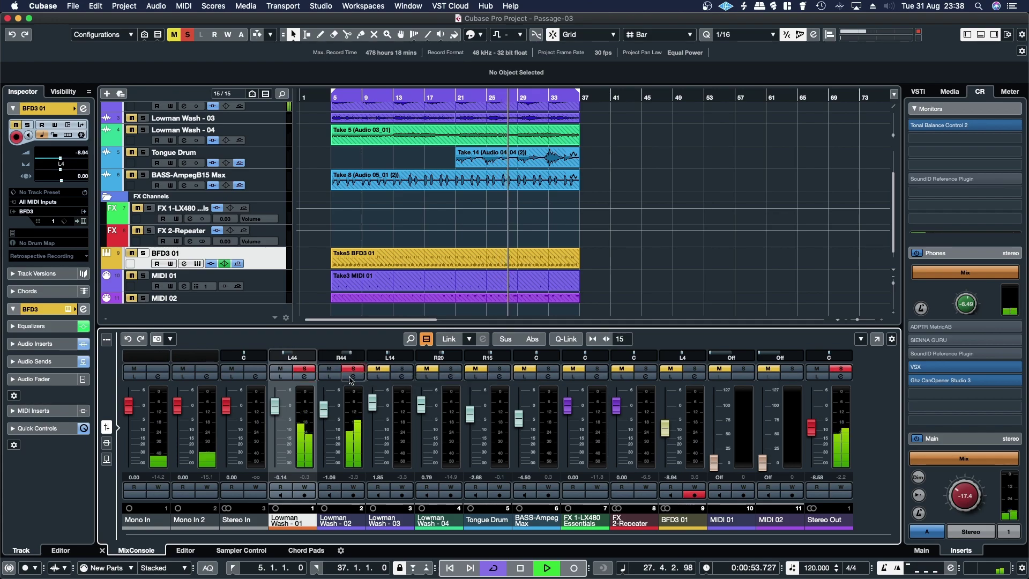
{"action": "left_click", "coordinate": [353, 377]}
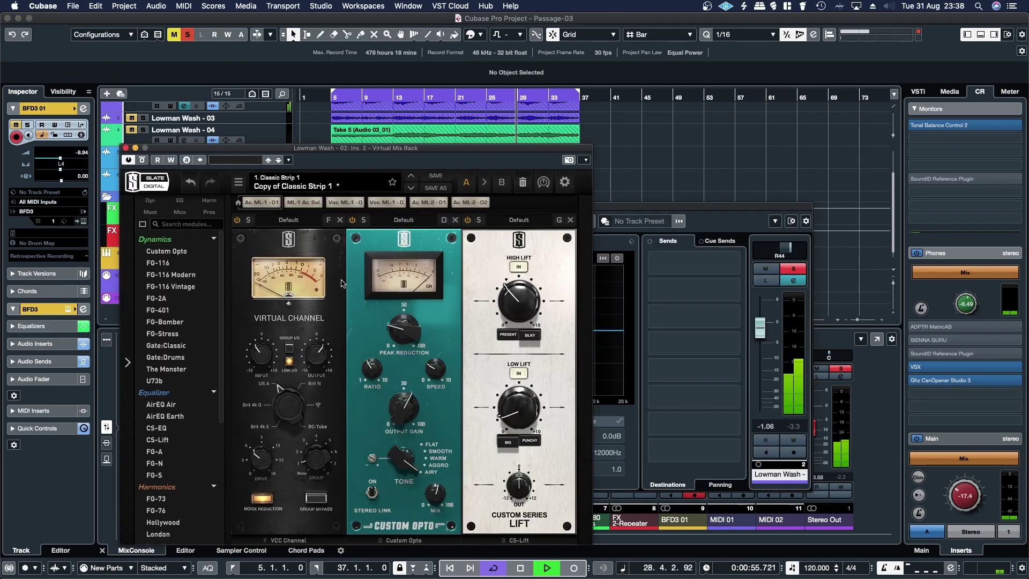
{"action": "left_click", "coordinate": [268, 270]}
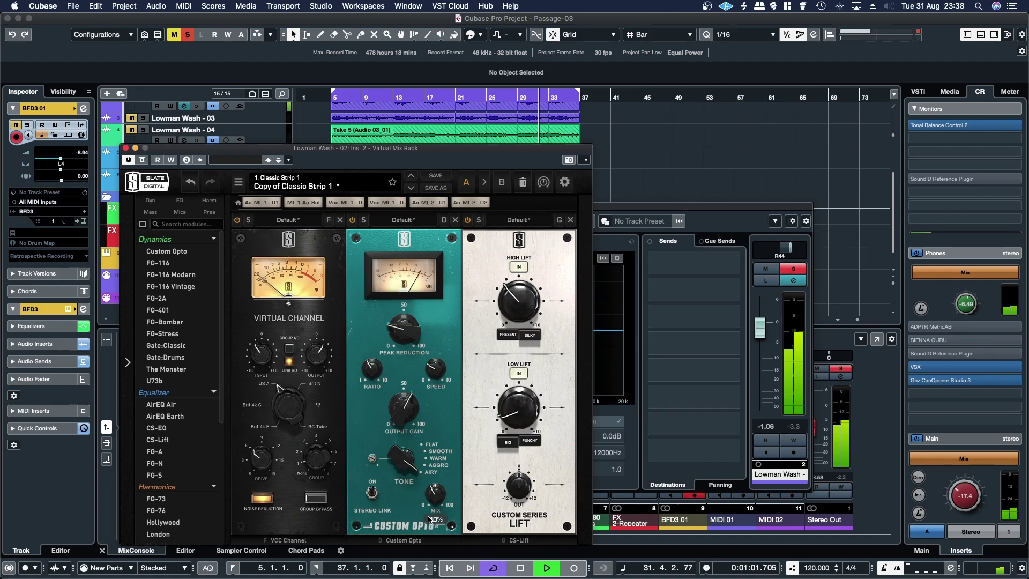
- Change the Custom Opto's tone on Lowman Wash - 02, fine-tune its peak reduction, and close the rack and channel settings
{"action": "left_click_drag", "start_coordinate": [403, 459], "coordinate": [395, 522]}
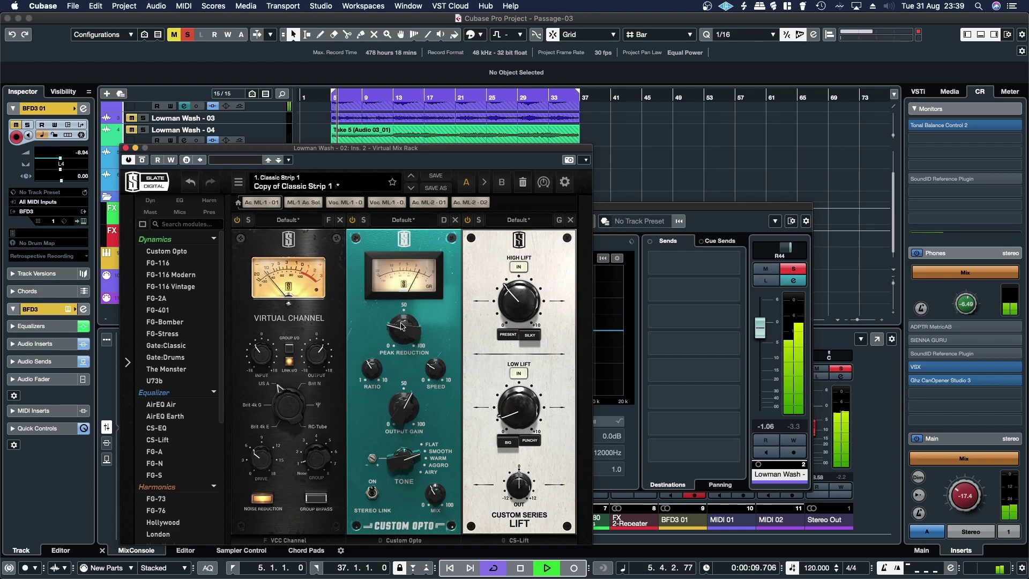
{"action": "left_click_drag", "start_coordinate": [399, 339], "coordinate": [397, 333]}
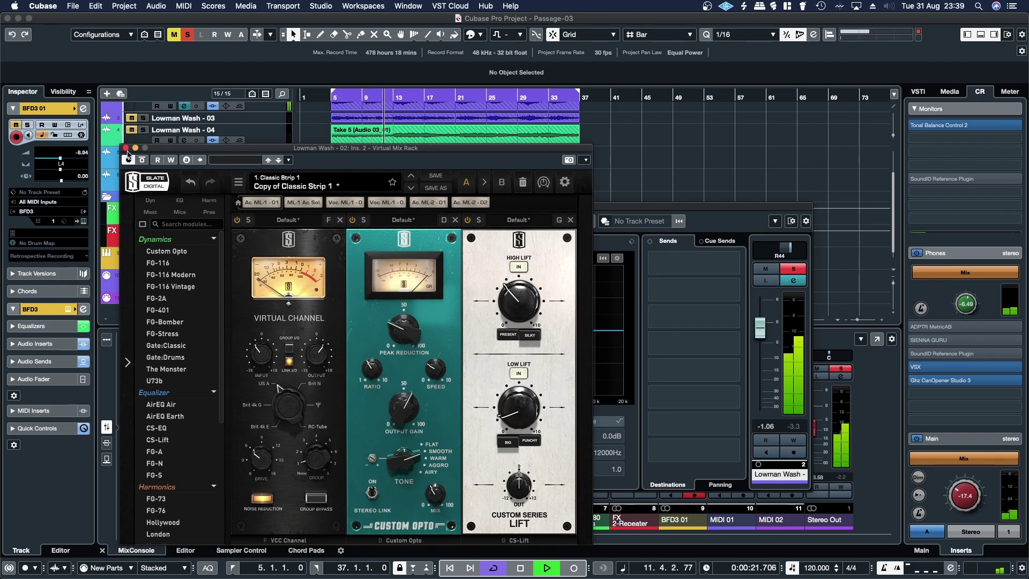
{"action": "left_click", "coordinate": [126, 149]}
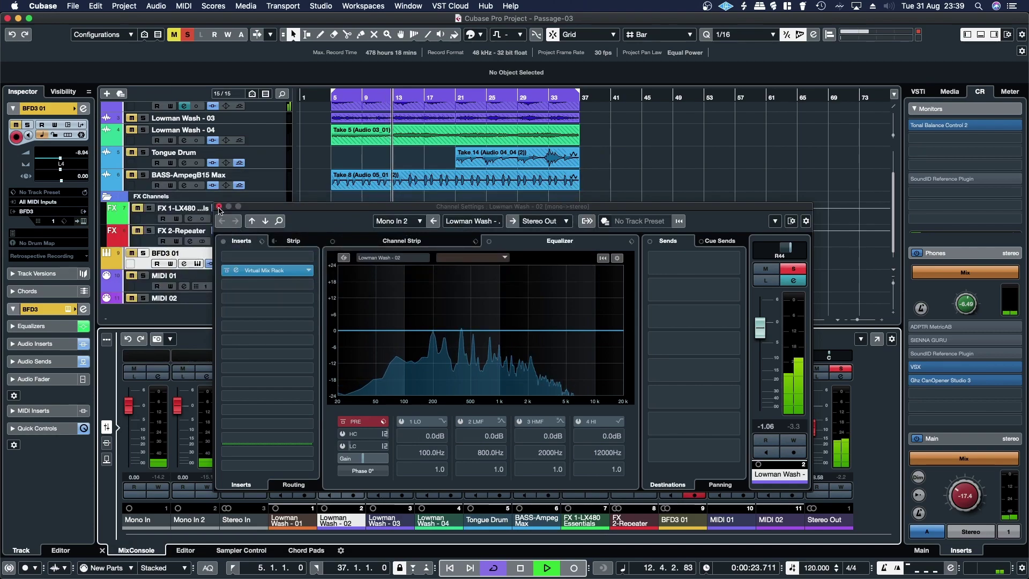
{"action": "key", "text": "super+w"}
- Solo the Lowman Wash - 03 channel and open its Virtual Mix Rack insert
{"action": "left_click", "coordinate": [402, 368]}
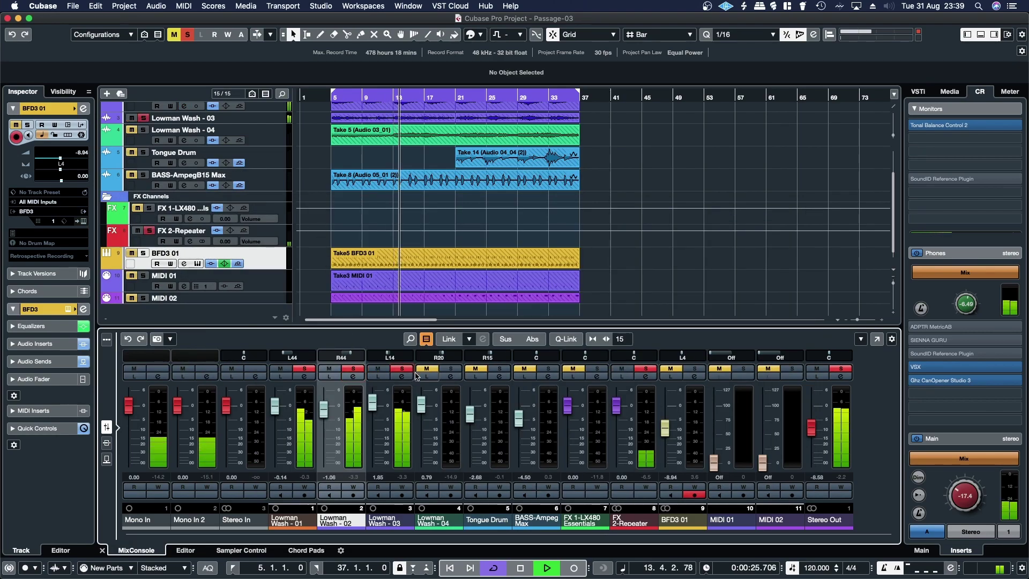
{"action": "left_click", "coordinate": [402, 377]}
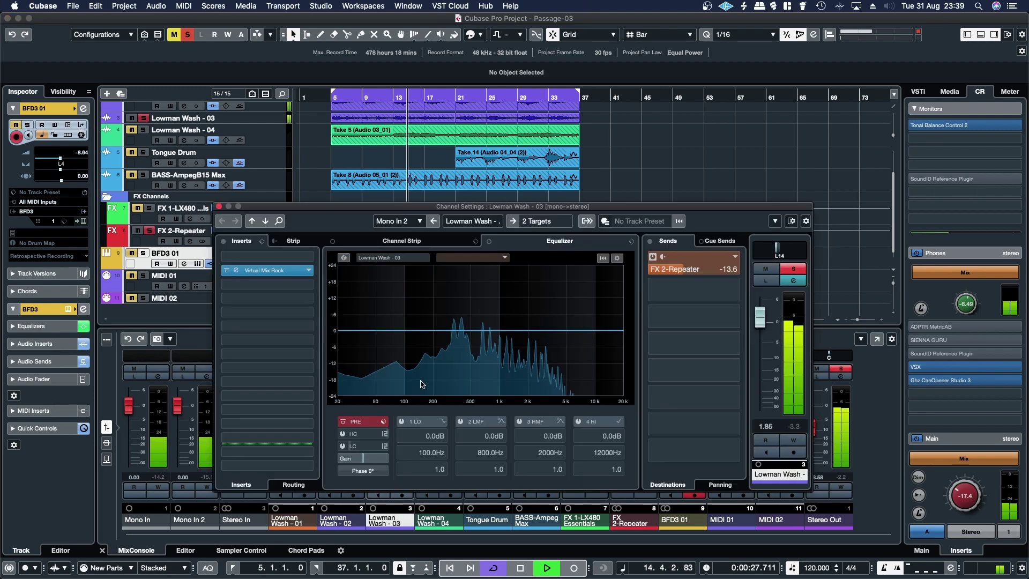
{"action": "left_click", "coordinate": [263, 270]}
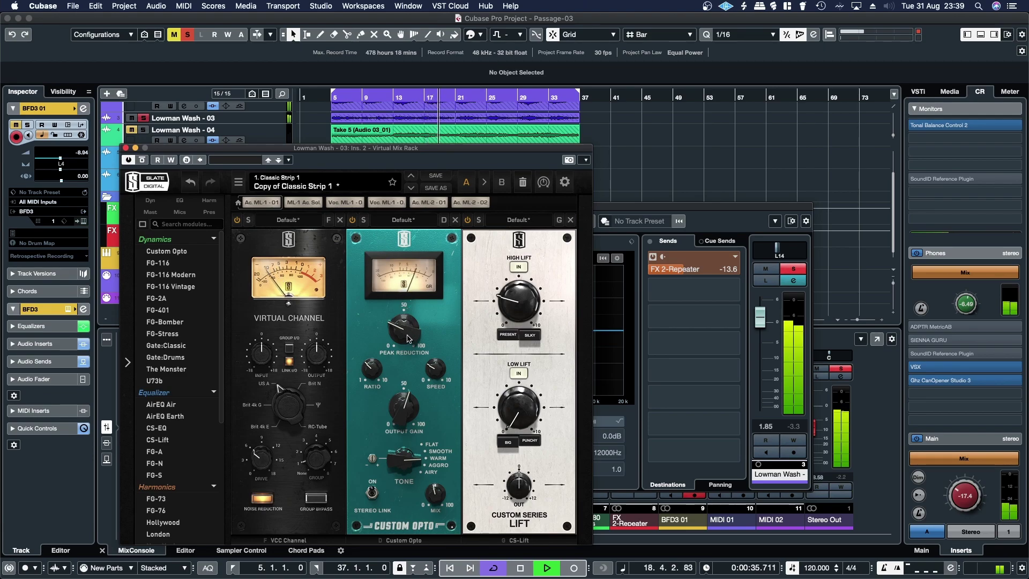
- Check the Custom Opto's tone, mix and ratio on Lowman Wash - 03, and fine-tune its speed
{"action": "mouse_move", "coordinate": [399, 478]}
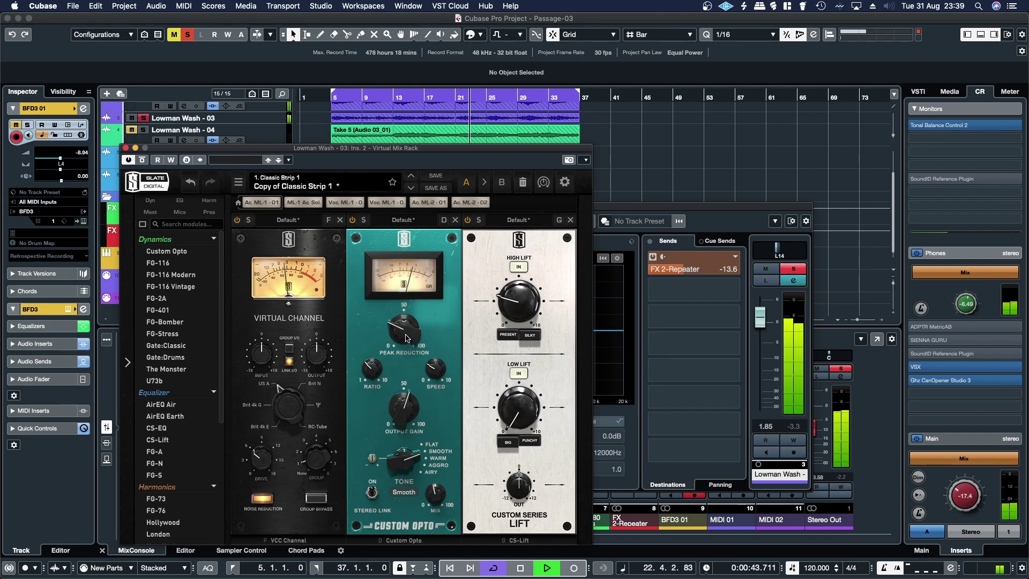
{"action": "mouse_move", "coordinate": [430, 508]}
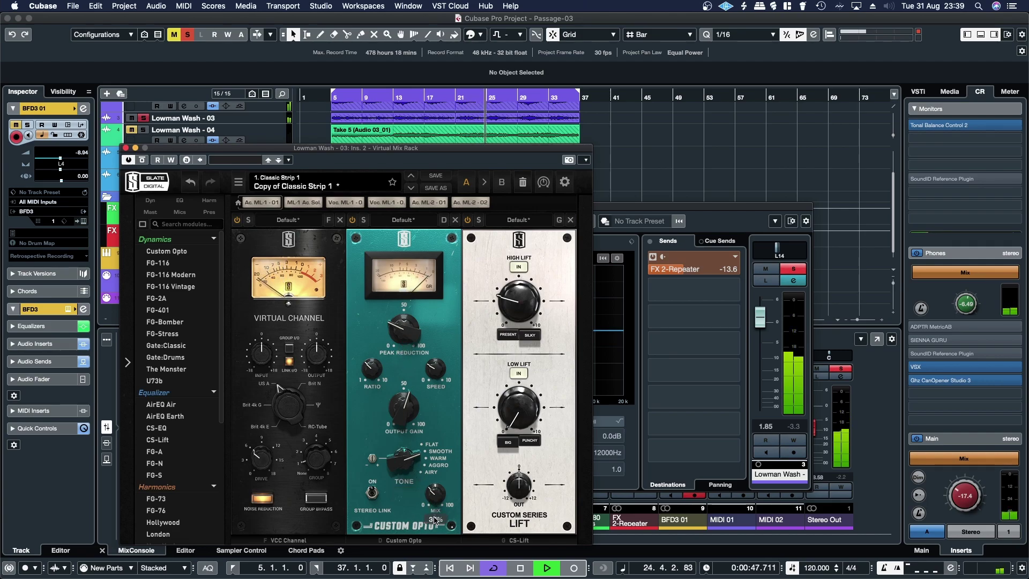
{"action": "mouse_move", "coordinate": [367, 370]}
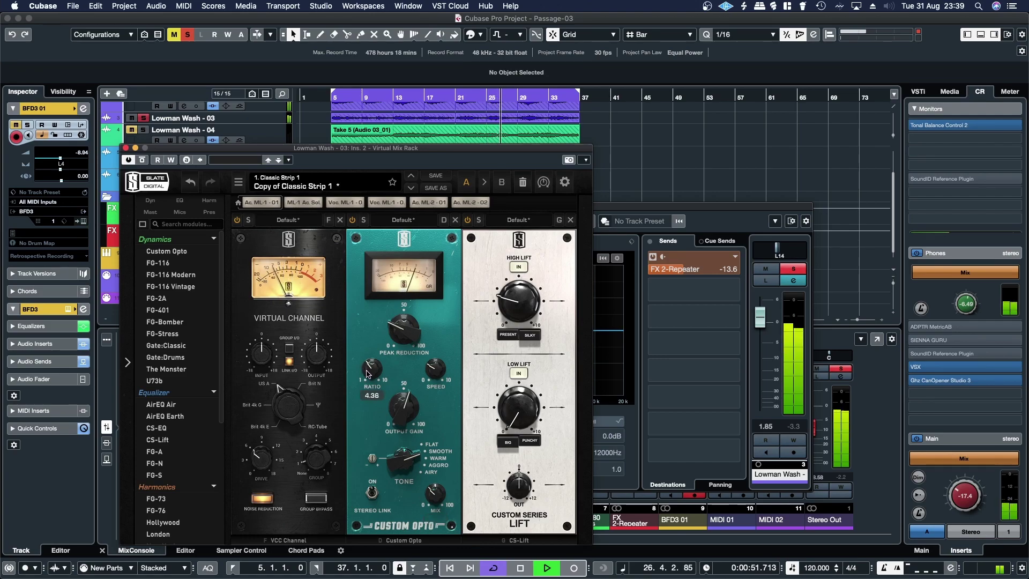
{"action": "mouse_move", "coordinate": [433, 367]}
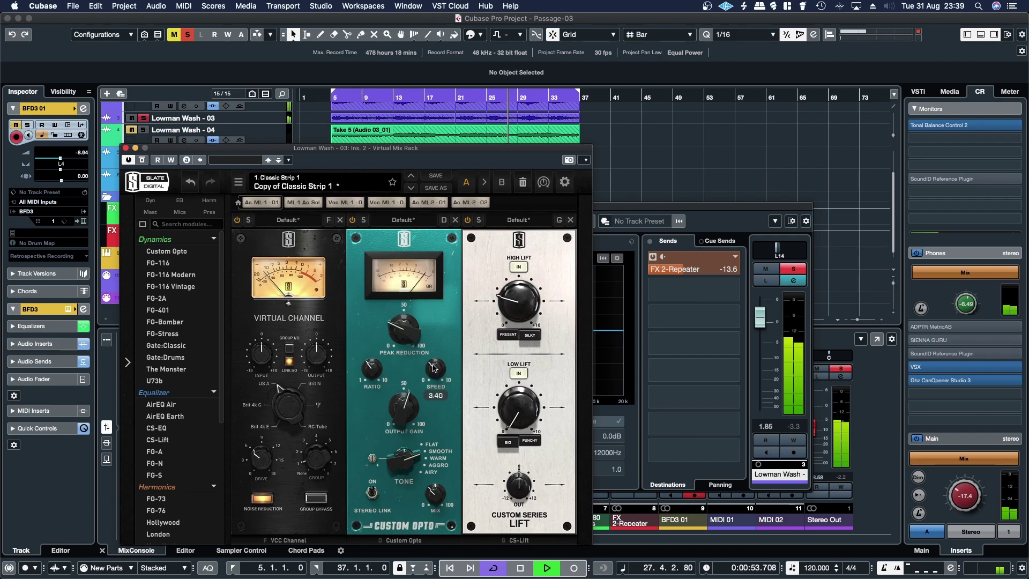
{"action": "left_click_drag", "start_coordinate": [434, 366], "coordinate": [434, 359]}
{"action": "mouse_move", "coordinate": [402, 336]}
- Set the Virtual Channel's linked input to -5.85 dB on Lowman Wash - 03, and close its rack and channel settings
{"action": "mouse_move", "coordinate": [260, 369]}
{"action": "left_click_drag", "start_coordinate": [259, 371], "coordinate": [259, 376]}
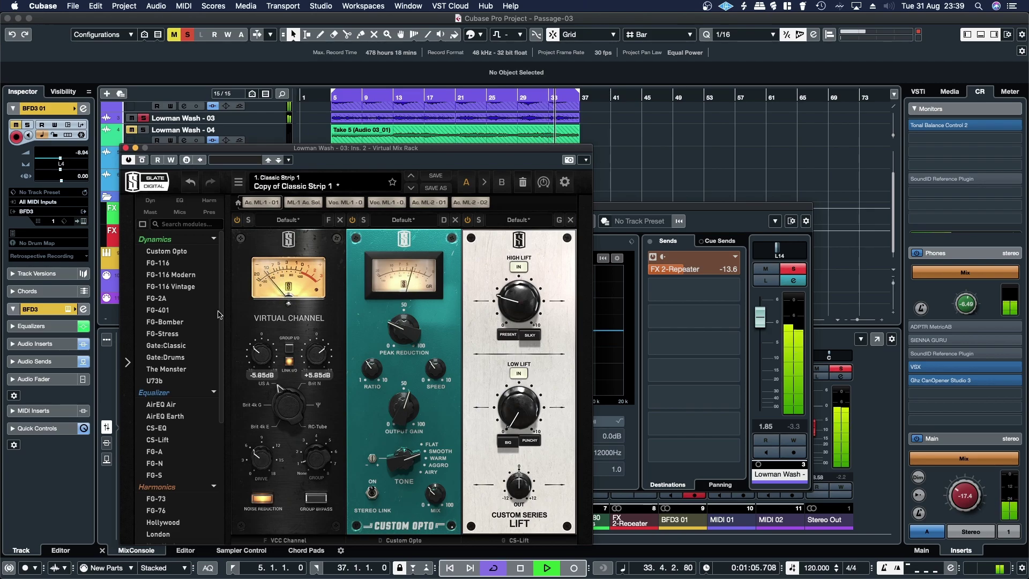
{"action": "left_click", "coordinate": [125, 147]}
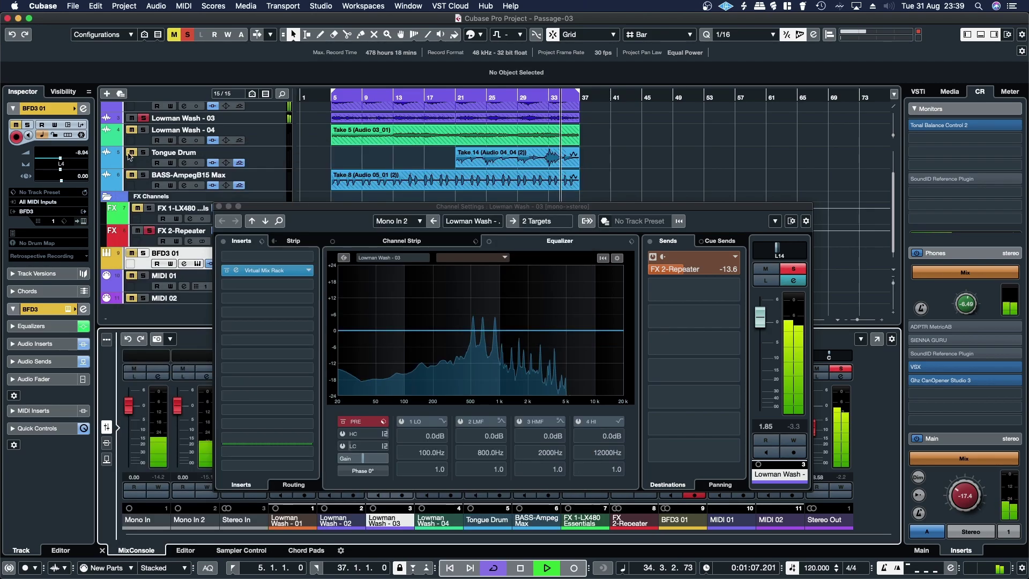
{"action": "left_click", "coordinate": [219, 207]}
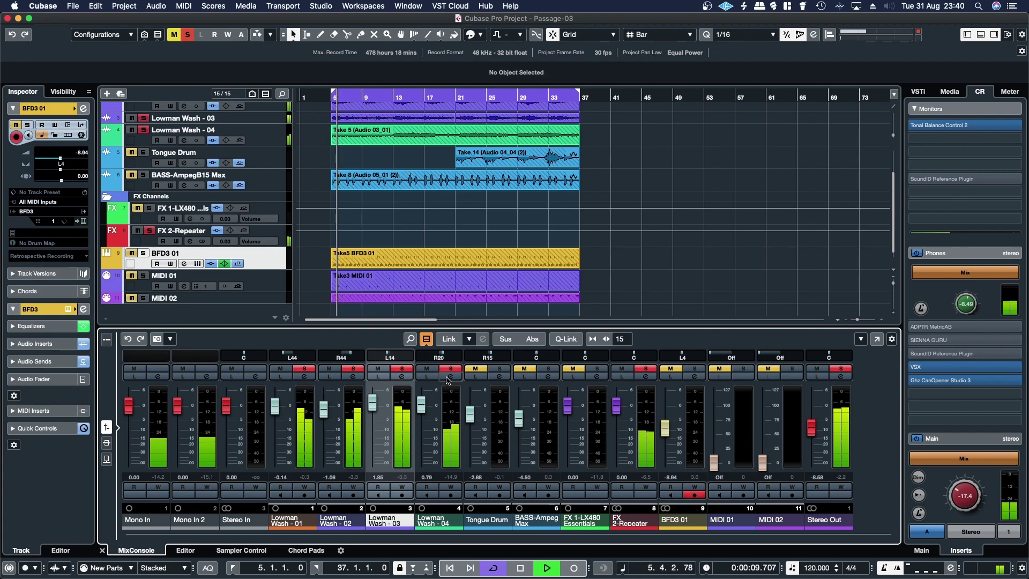
- Open the channel settings of Lowman Wash - 04, move them clear of the mixer's channels, and open the Virtual Mix Rack insert
{"action": "left_click", "coordinate": [447, 377]}
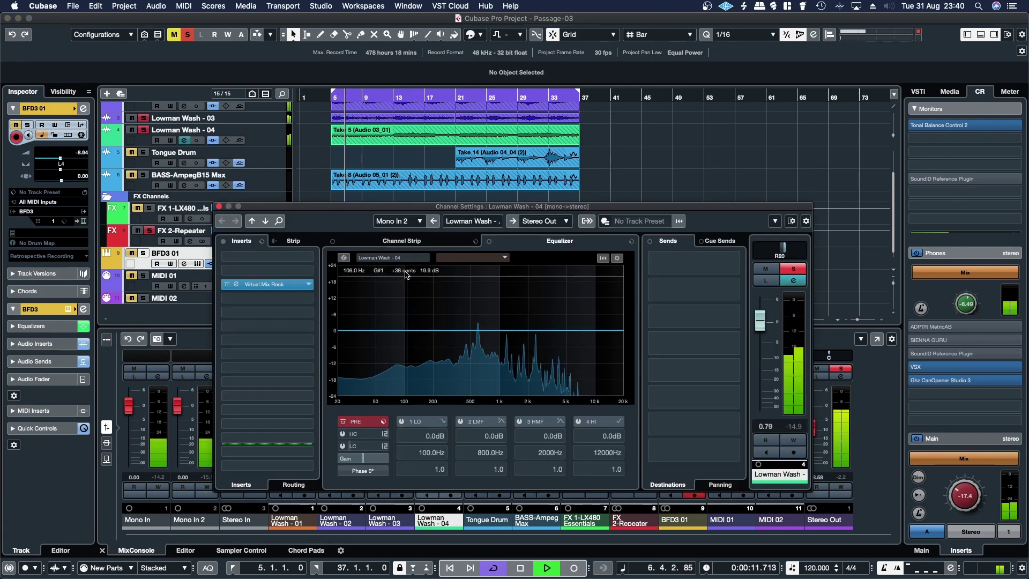
{"action": "left_click_drag", "start_coordinate": [396, 207], "coordinate": [437, 135]}
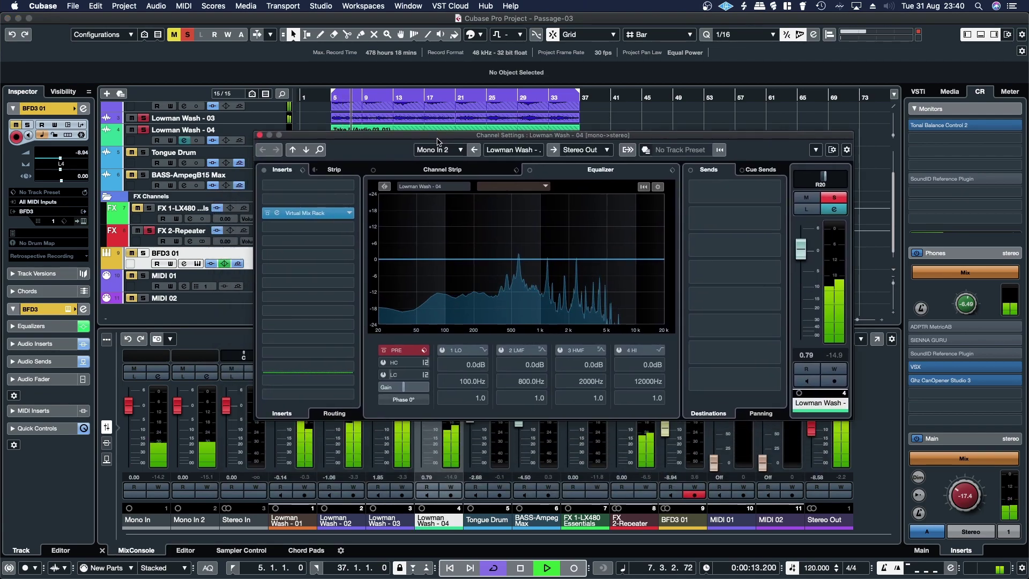
{"action": "left_click", "coordinate": [321, 213]}
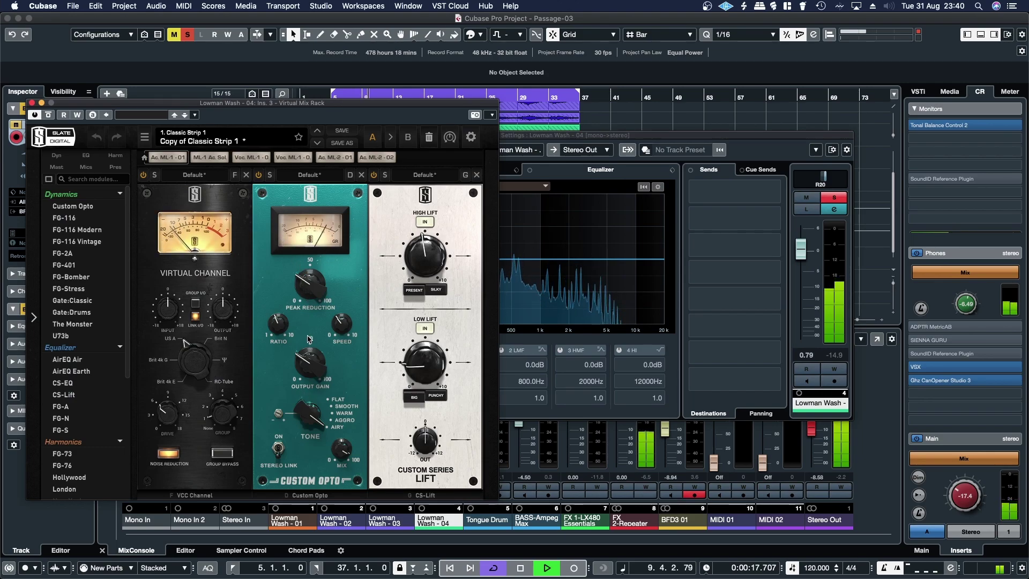
- Set the Custom Opto's peak reduction to 32.8 on Lowman Wash - 04, change its tone, and close the rack and channel settings
{"action": "scroll", "coordinate": [303, 290], "scroll_direction": "up", "scroll_amount": 2}
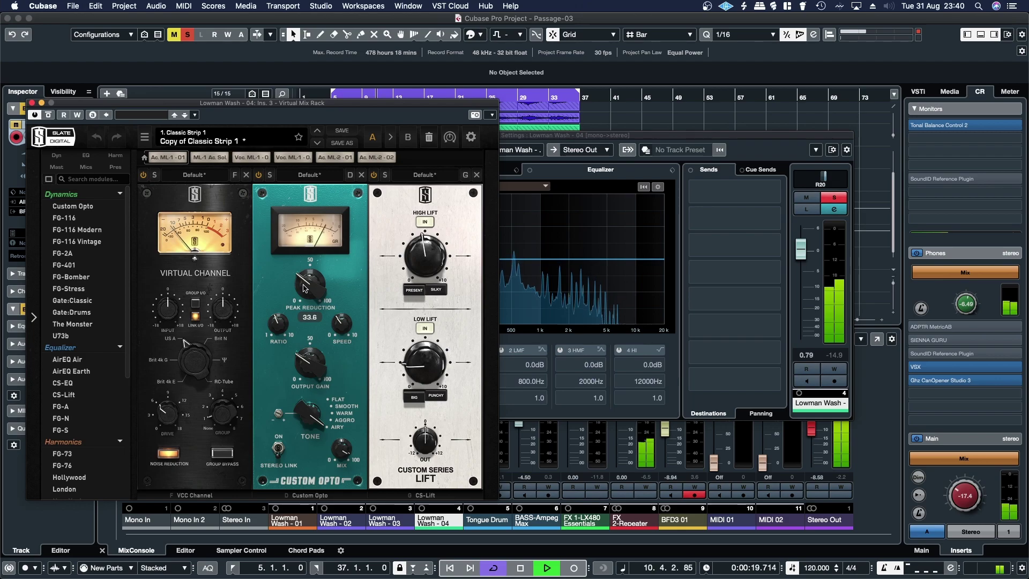
{"action": "mouse_move", "coordinate": [278, 335]}
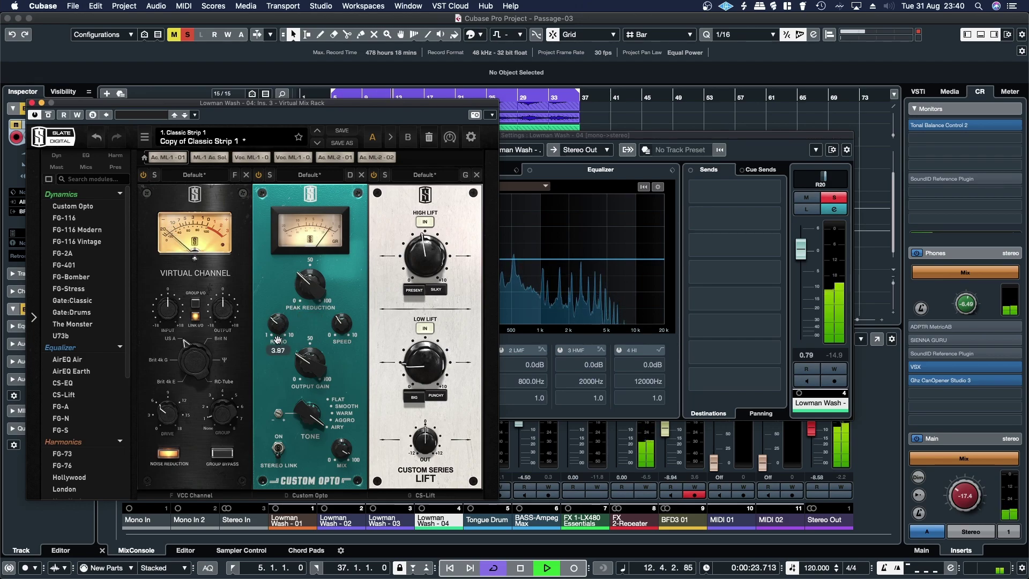
{"action": "scroll", "coordinate": [278, 338], "scroll_direction": "down", "scroll_amount": 1}
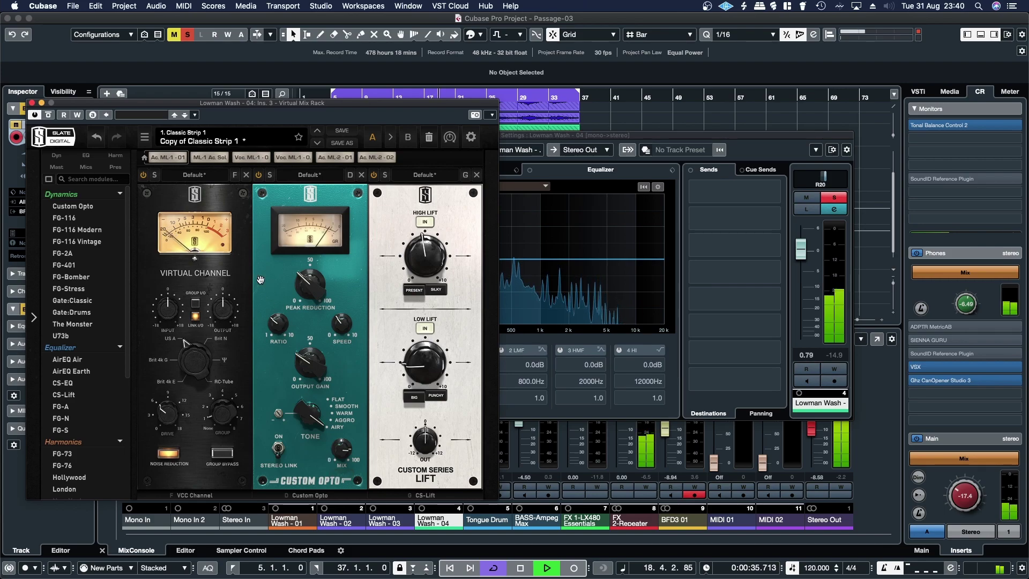
{"action": "left_click_drag", "start_coordinate": [312, 411], "coordinate": [302, 438]}
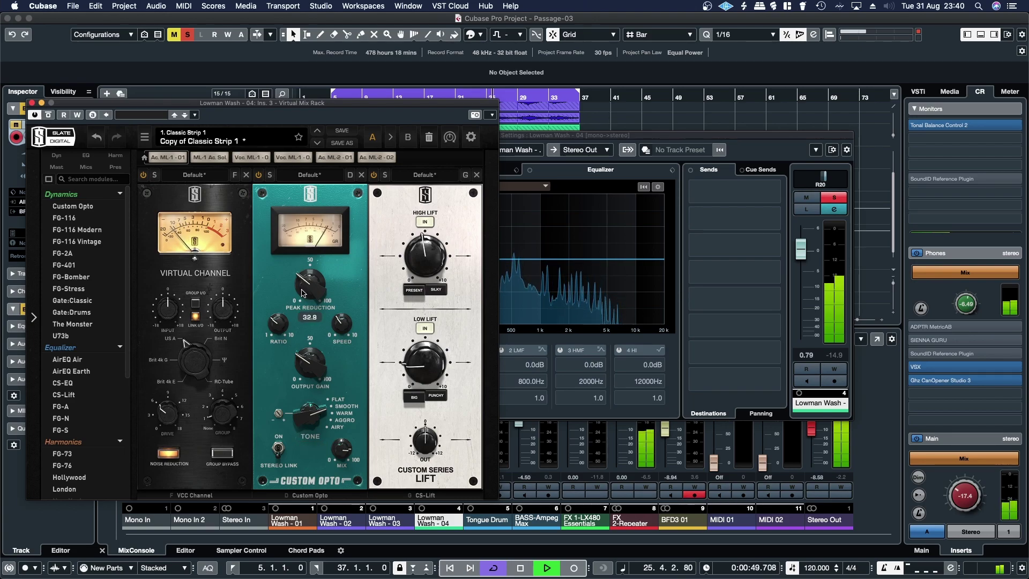
{"action": "left_click", "coordinate": [33, 102]}
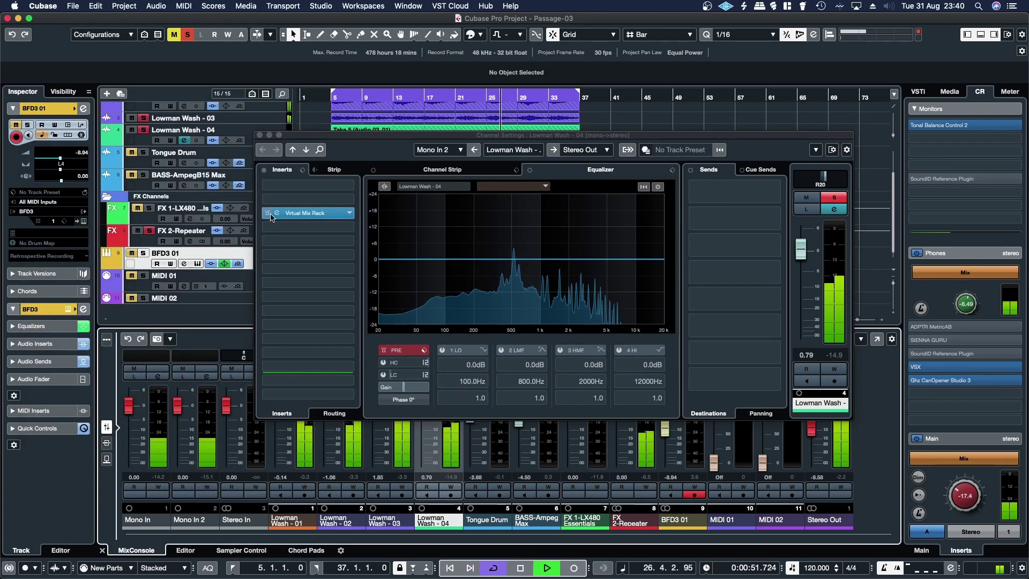
{"action": "key", "text": "super+w"}
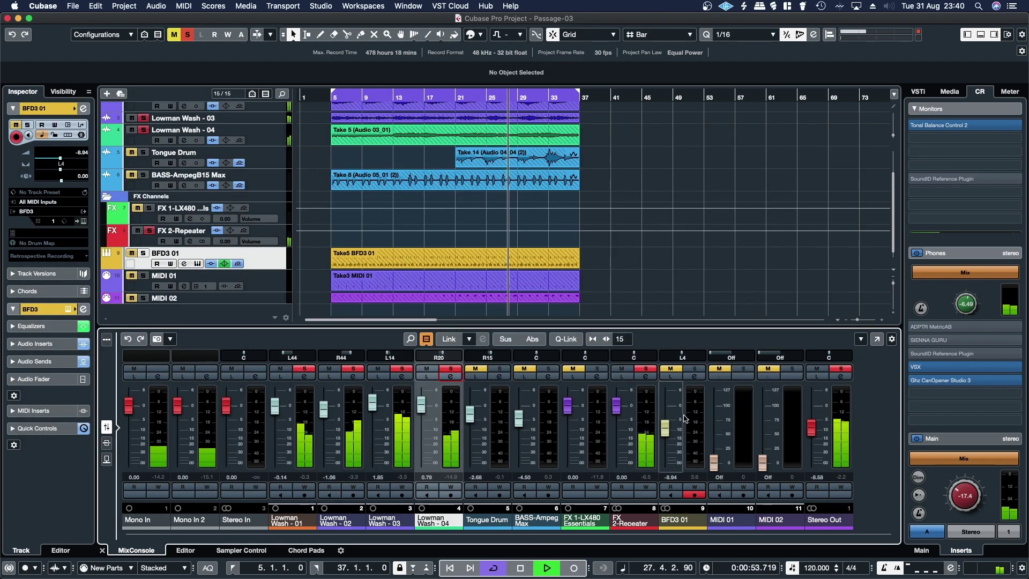
- Clear the solos so the full mix plays, and lower the BFD3 01 channel's level to -10.3 dB
{"action": "left_click", "coordinate": [841, 369]}
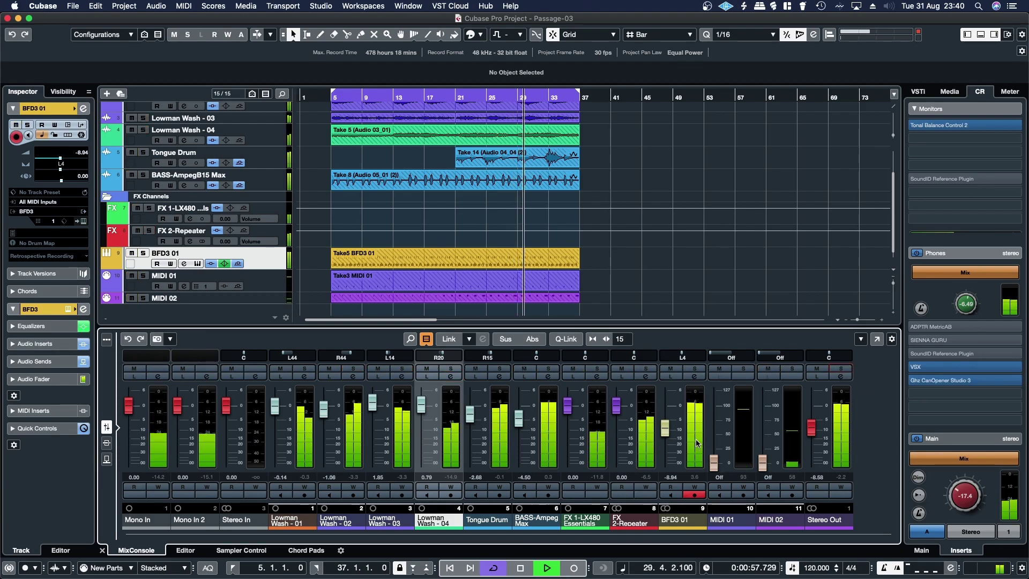
{"action": "scroll", "coordinate": [664, 438], "scroll_direction": "down", "scroll_amount": 3}
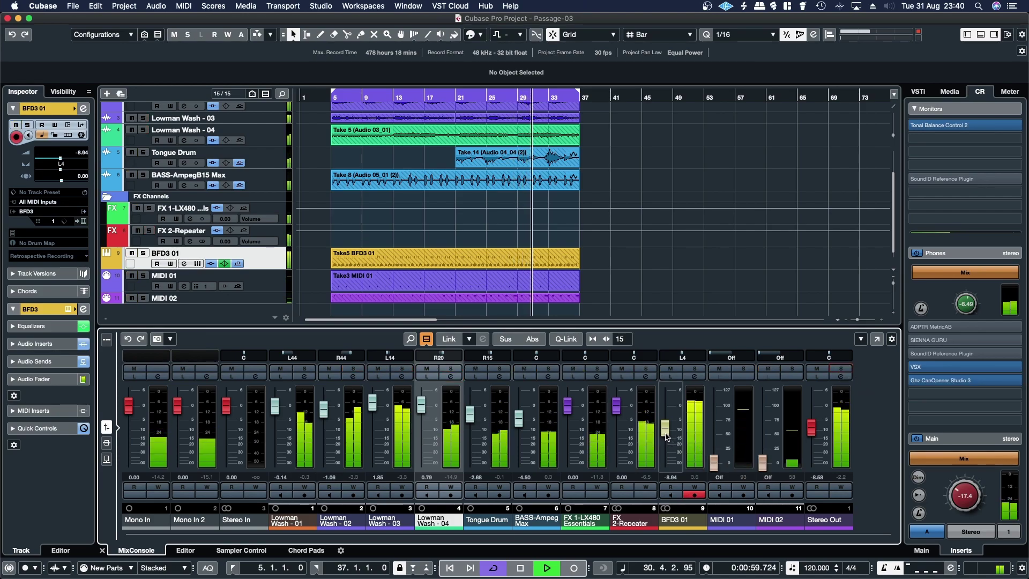
{"action": "scroll", "coordinate": [666, 435], "scroll_direction": "up", "scroll_amount": 2}
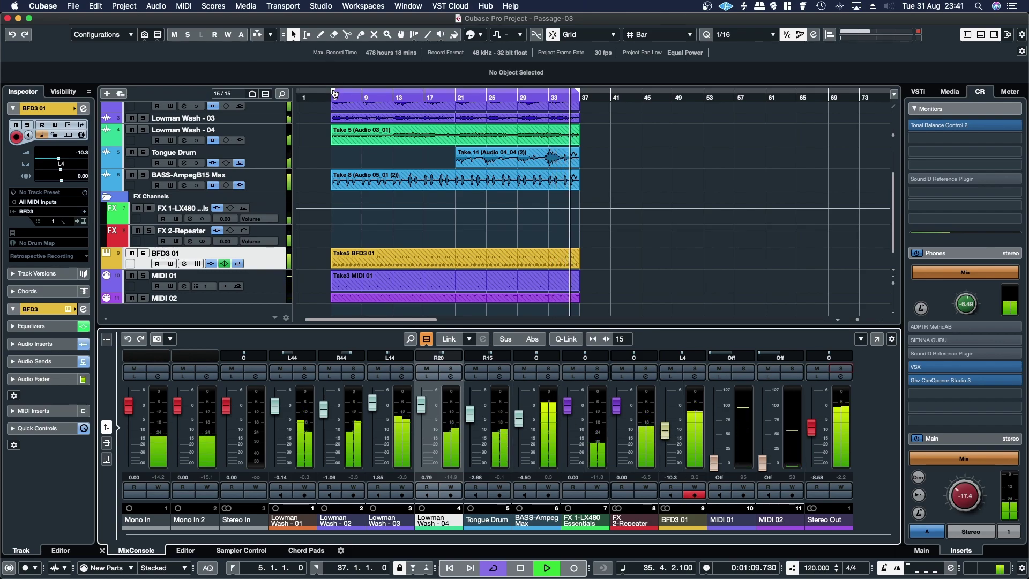
- Start the cycle at bar 21, and open the Virtual Mix Rack insert on the soloed Tongue Drum channel
{"action": "left_click_drag", "start_coordinate": [332, 94], "coordinate": [455, 113]}
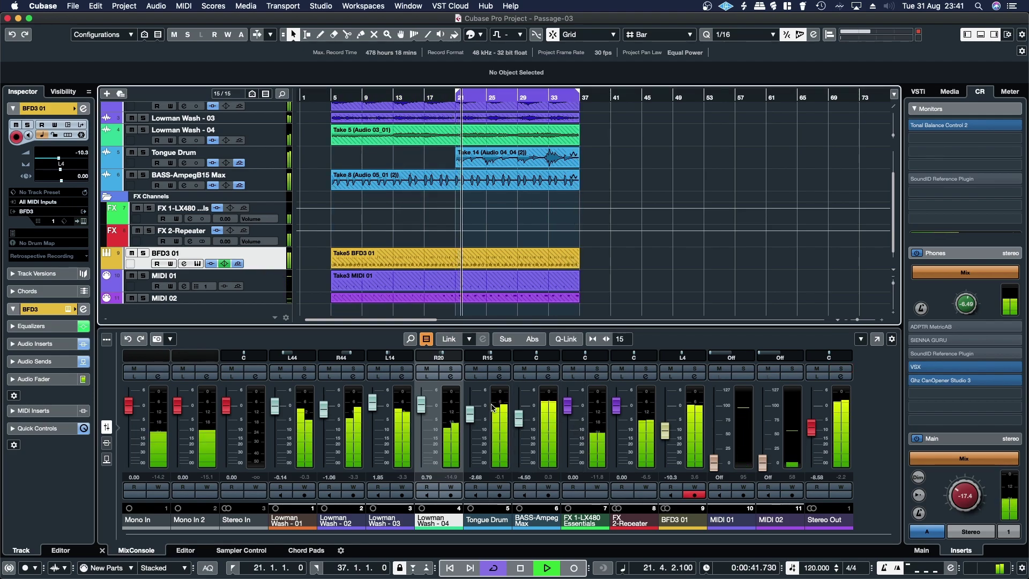
{"action": "left_click", "coordinate": [498, 369]}
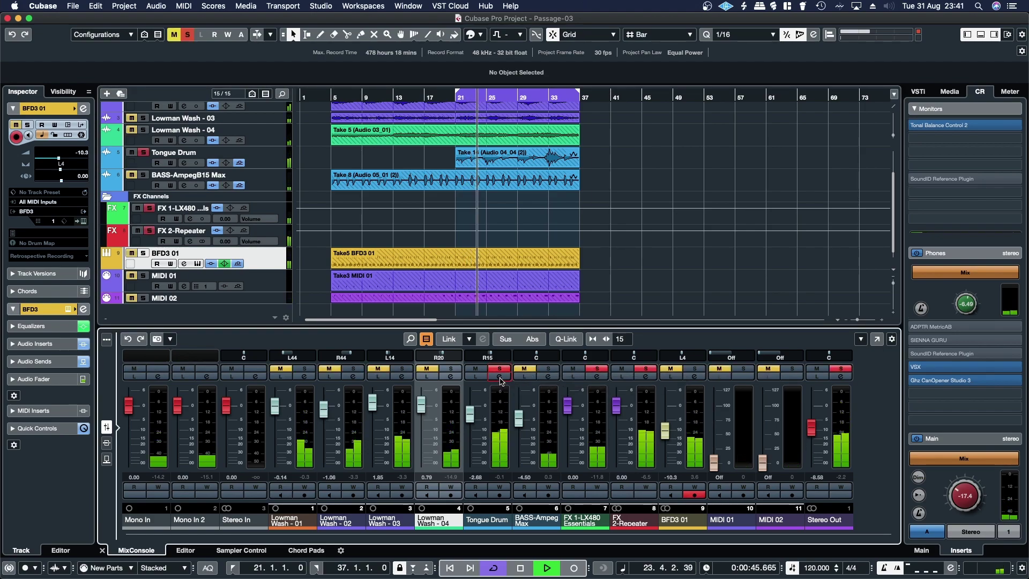
{"action": "left_click", "coordinate": [499, 376]}
{"action": "left_click", "coordinate": [318, 215]}
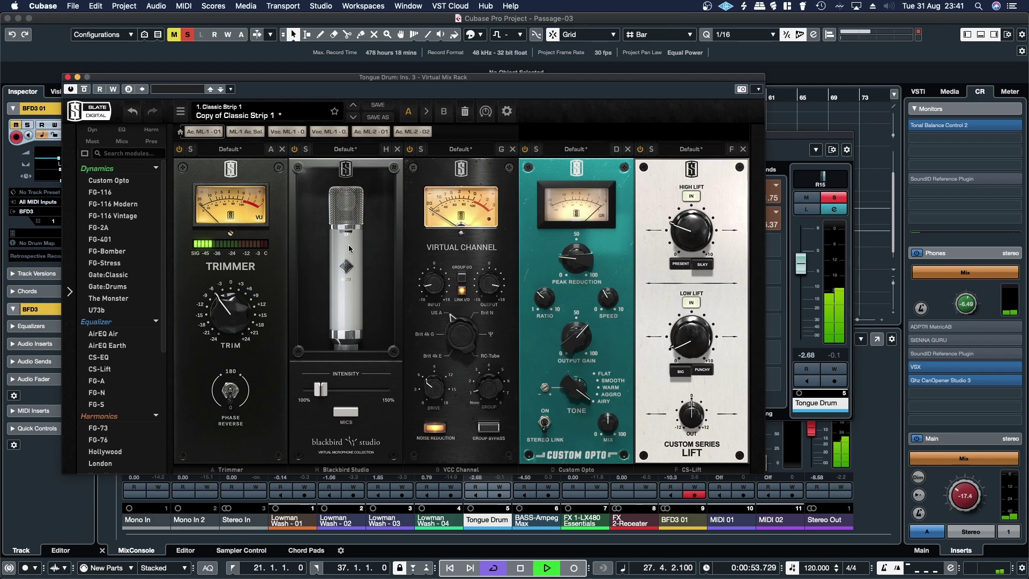
- Check the Virtual Channel's input on Tongue Drum, and adjust the Custom Opto's tone and peak reduction
{"action": "mouse_move", "coordinate": [429, 287]}
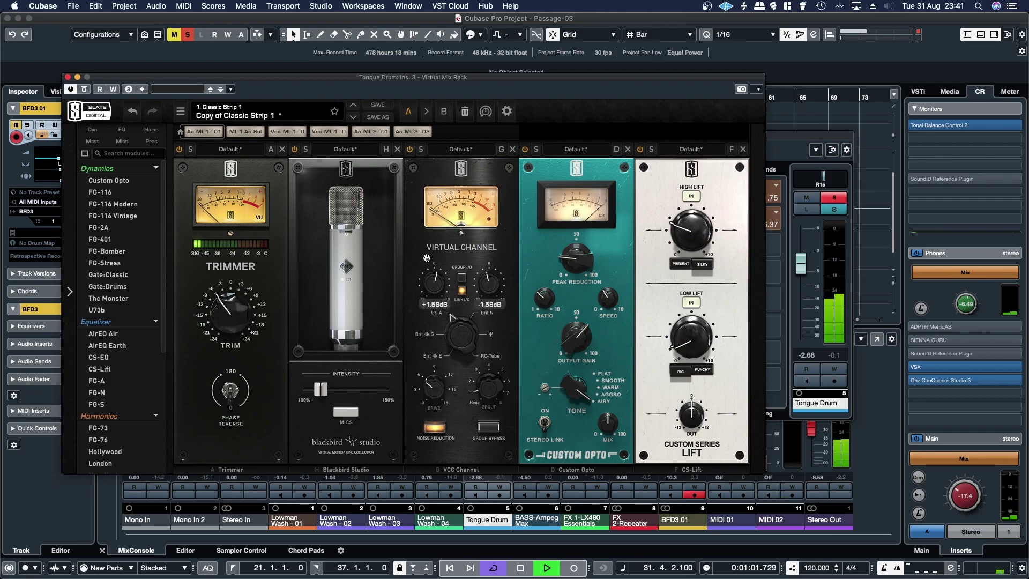
{"action": "mouse_move", "coordinate": [576, 262]}
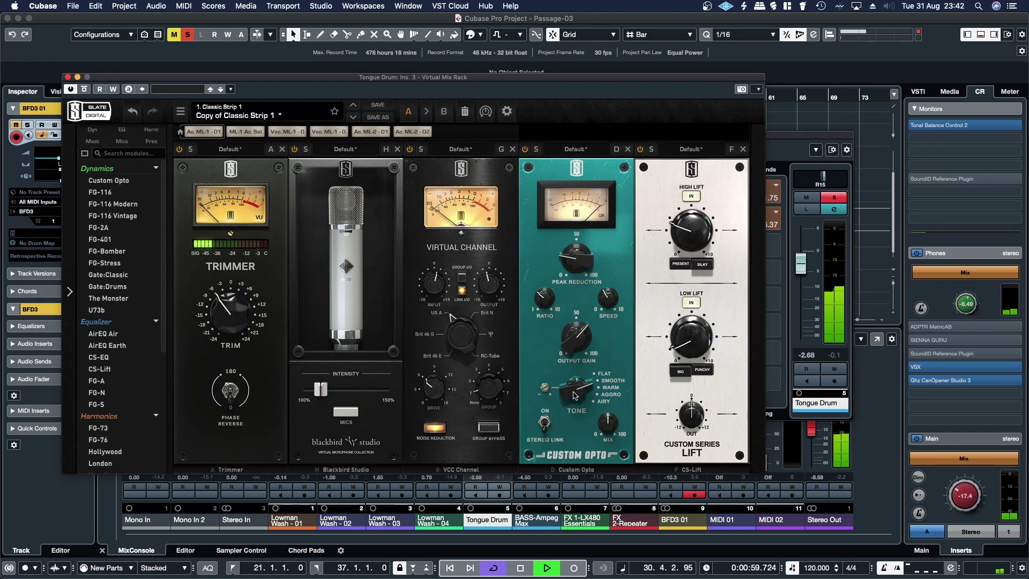
{"action": "left_click_drag", "start_coordinate": [572, 383], "coordinate": [564, 366]}
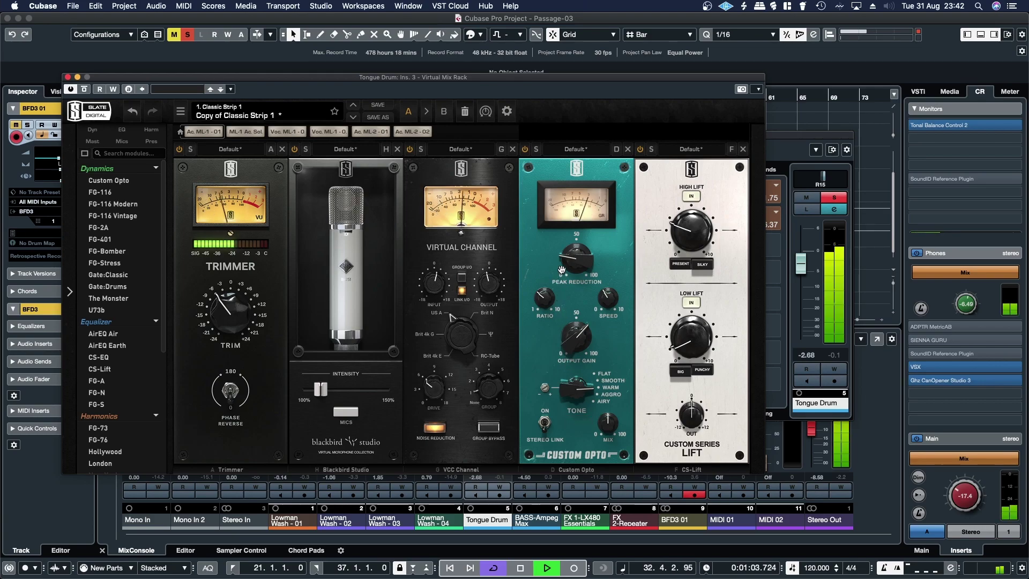
- Clear the Tongue Drum channel's solo so the full mix plays, and close its plug-in rack and channel settings
{"action": "mouse_move", "coordinate": [545, 300]}
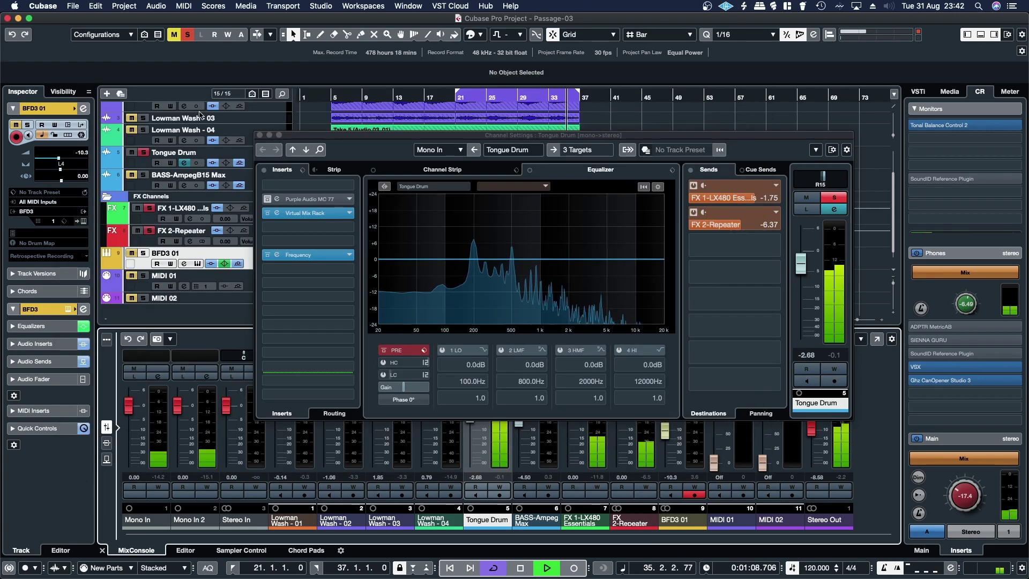
{"action": "left_click", "coordinate": [831, 203]}
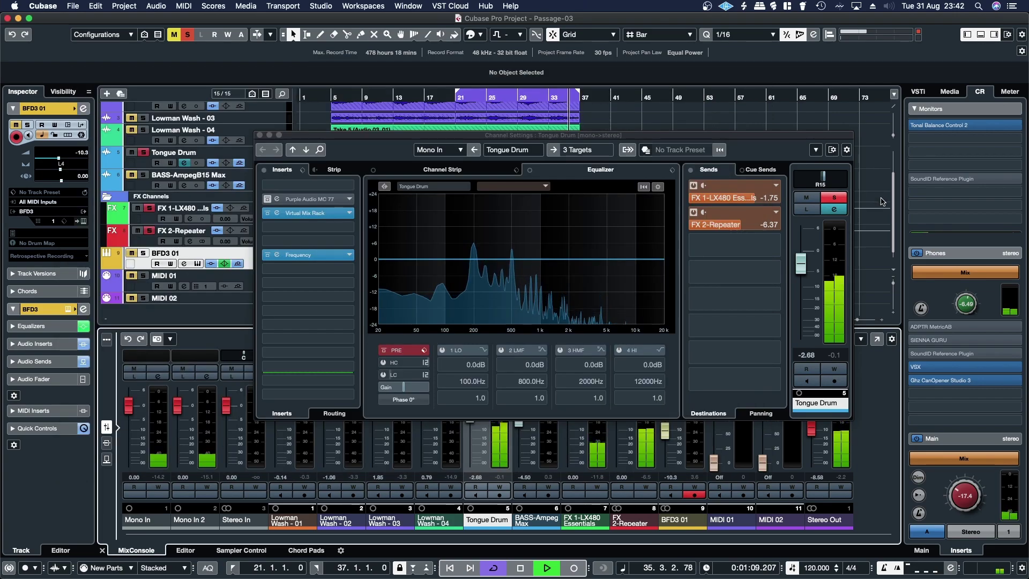
{"action": "left_click", "coordinate": [832, 200]}
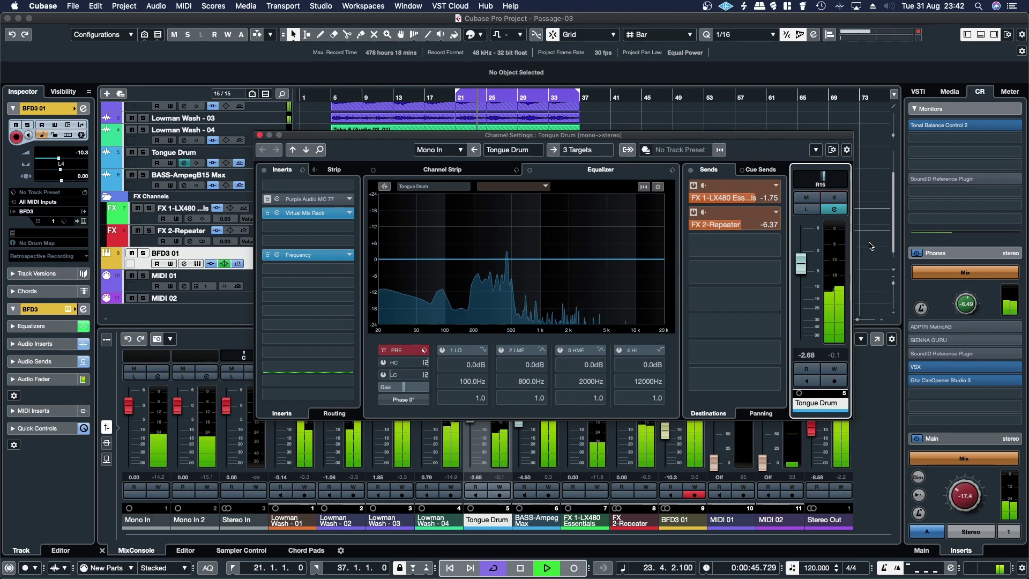
{"action": "left_click", "coordinate": [373, 236]}
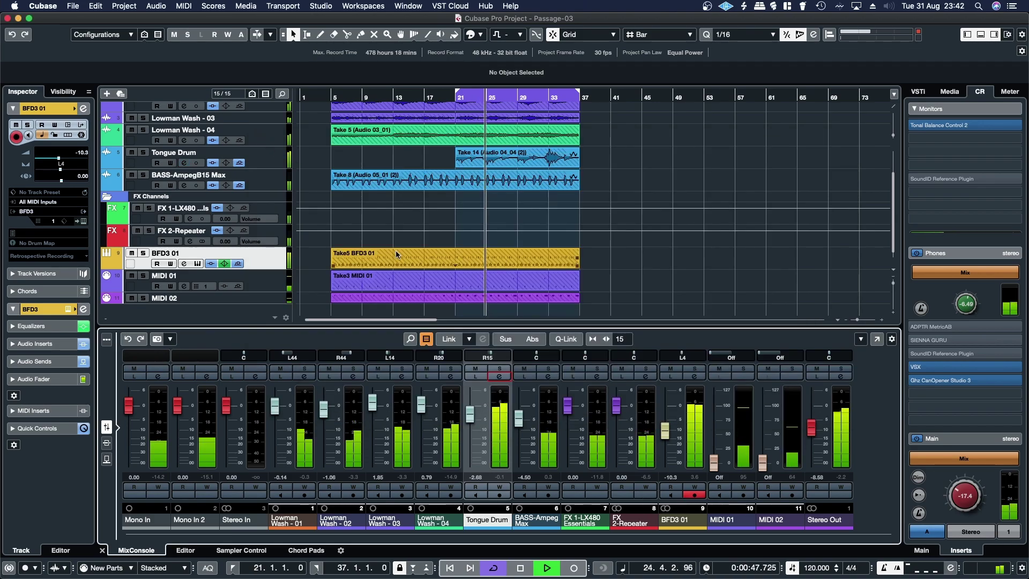
- Check the Virtual Mix Rack insert on the BFD3 01 channel, and extend the cycle's start back to bar 5
{"action": "key", "text": "e"}
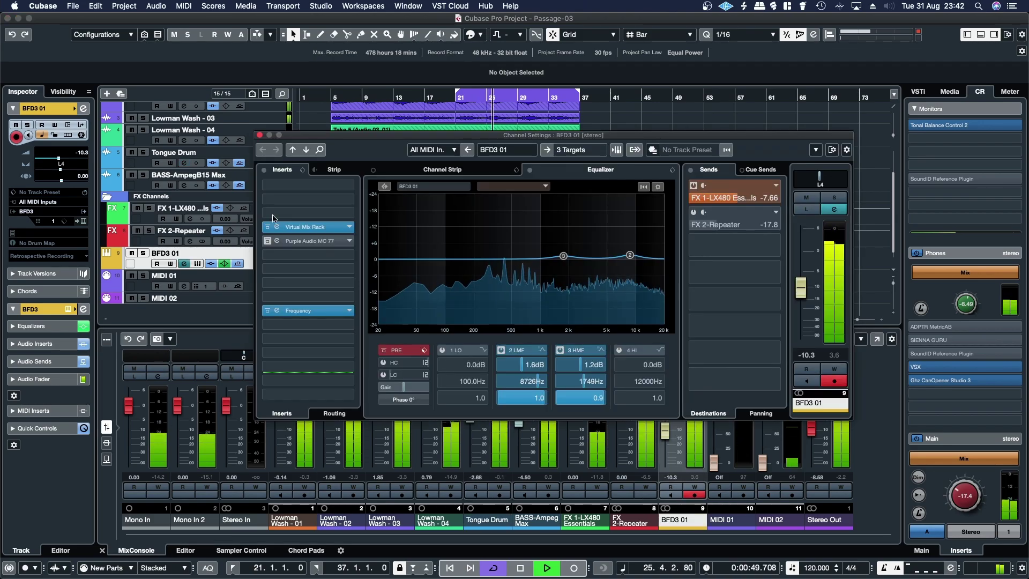
{"action": "left_click", "coordinate": [277, 225]}
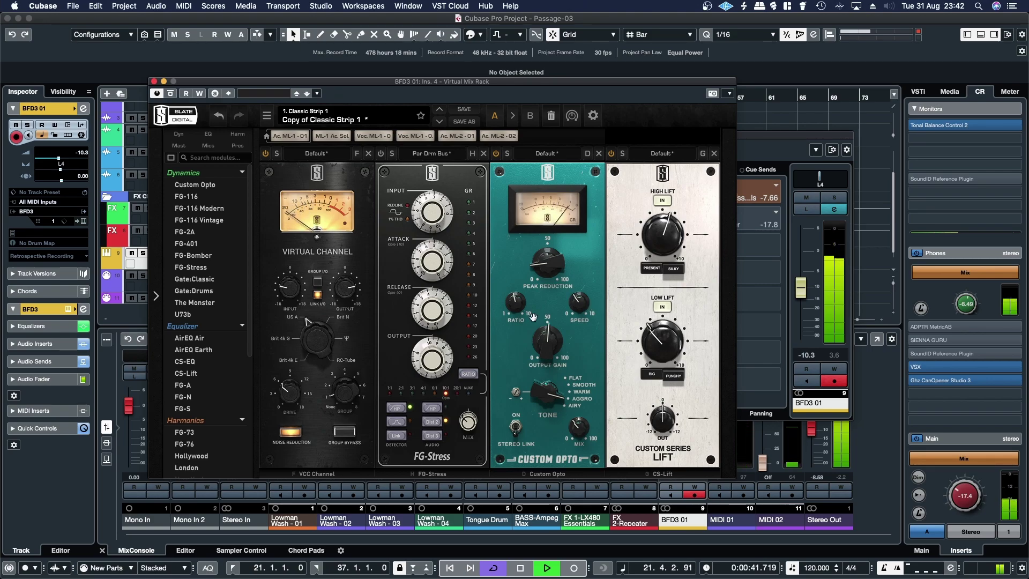
{"action": "left_click", "coordinate": [154, 82]}
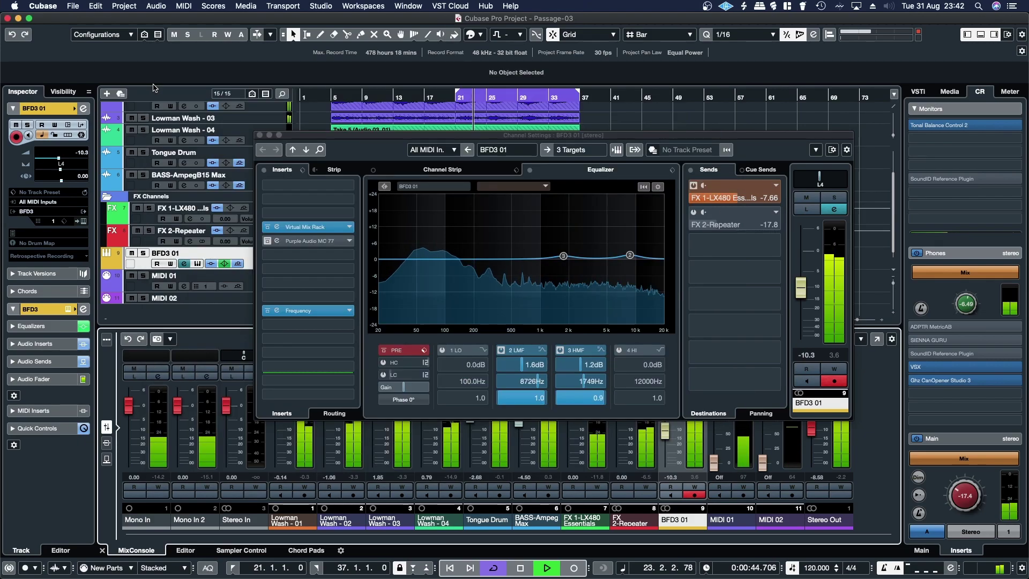
{"action": "left_click", "coordinate": [259, 136]}
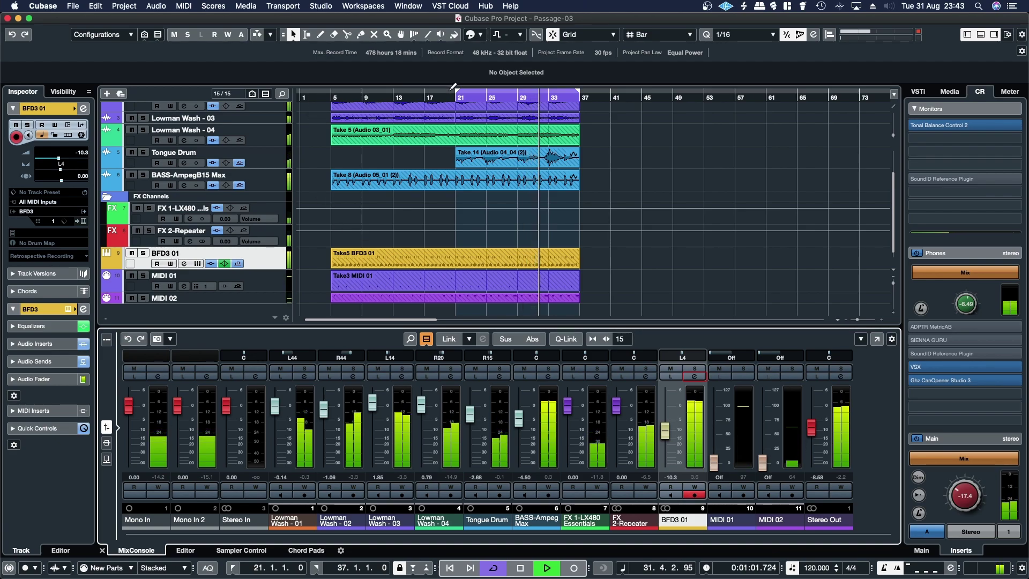
{"action": "left_click_drag", "start_coordinate": [459, 94], "coordinate": [329, 107]}
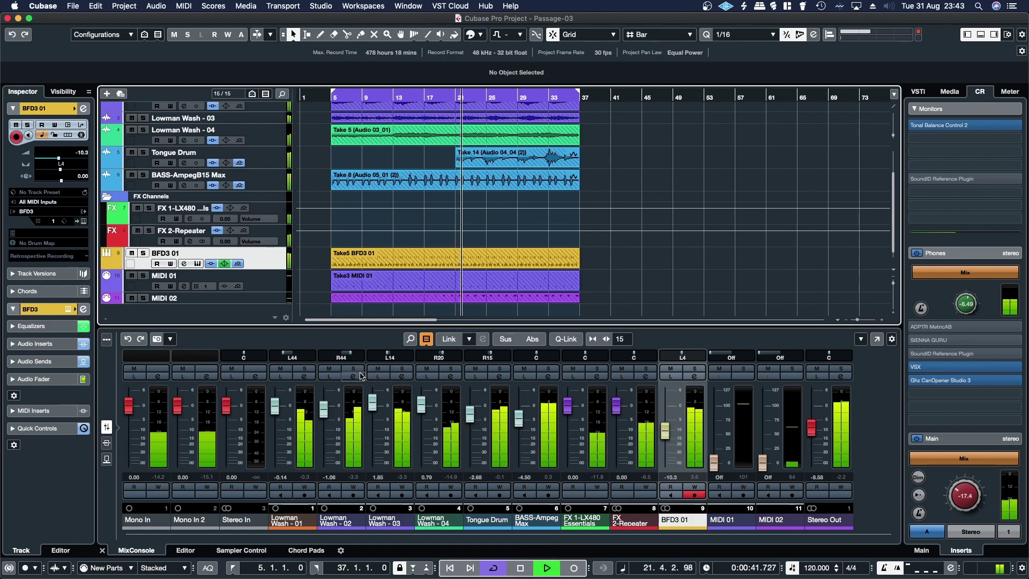
- Open the Virtual Mix Rack insert on the Lowman Wash - 01 channel, and stop playback
{"action": "left_click", "coordinate": [304, 376]}
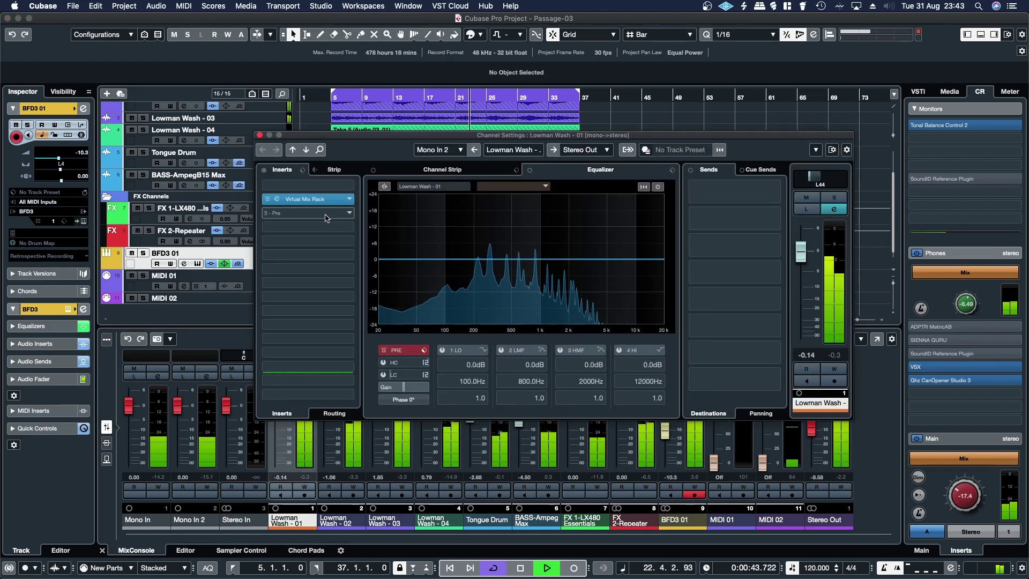
{"action": "left_click", "coordinate": [277, 199]}
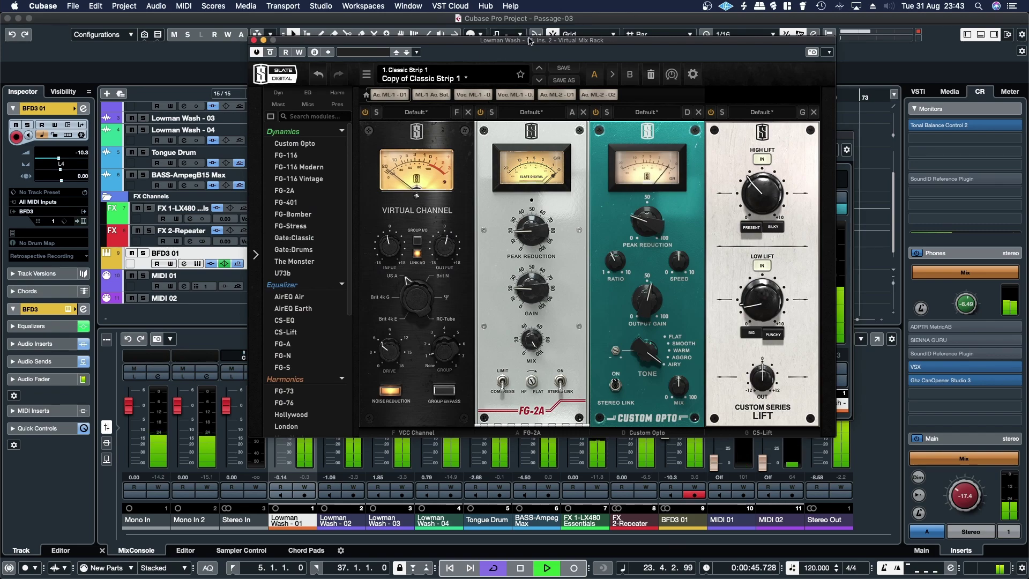
{"action": "left_click_drag", "start_coordinate": [533, 42], "coordinate": [482, 65]}
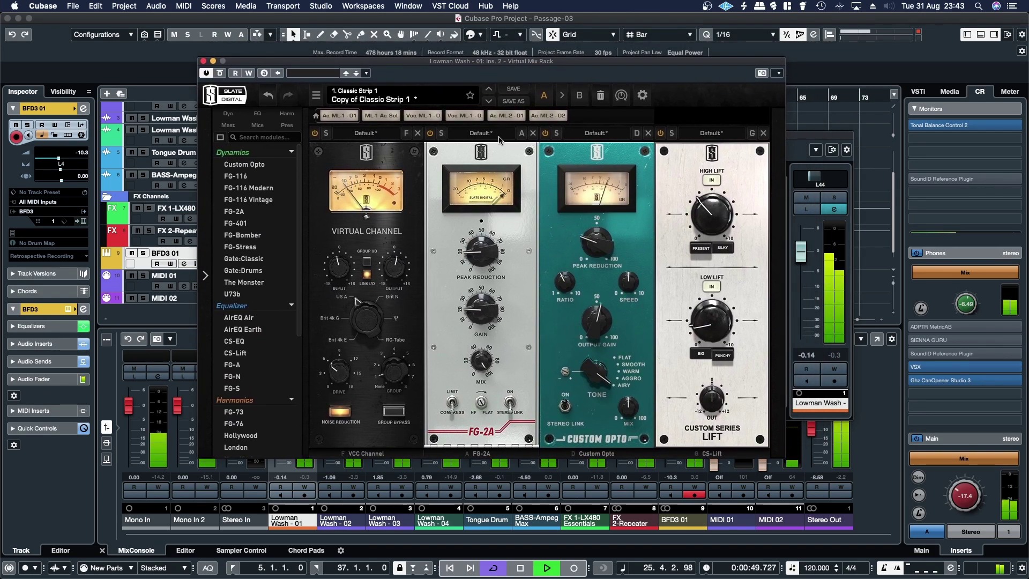
{"action": "key", "text": "space"}
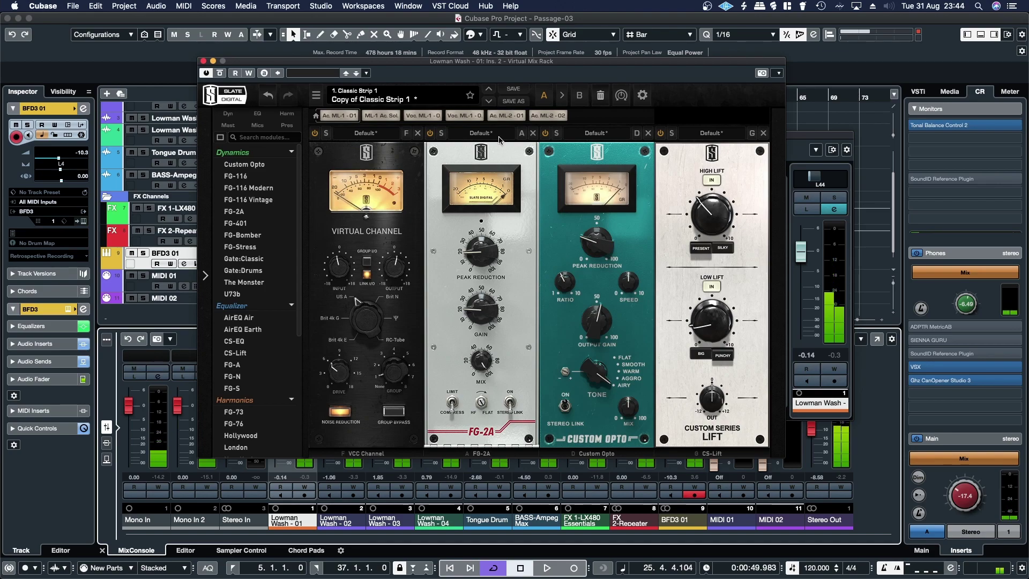